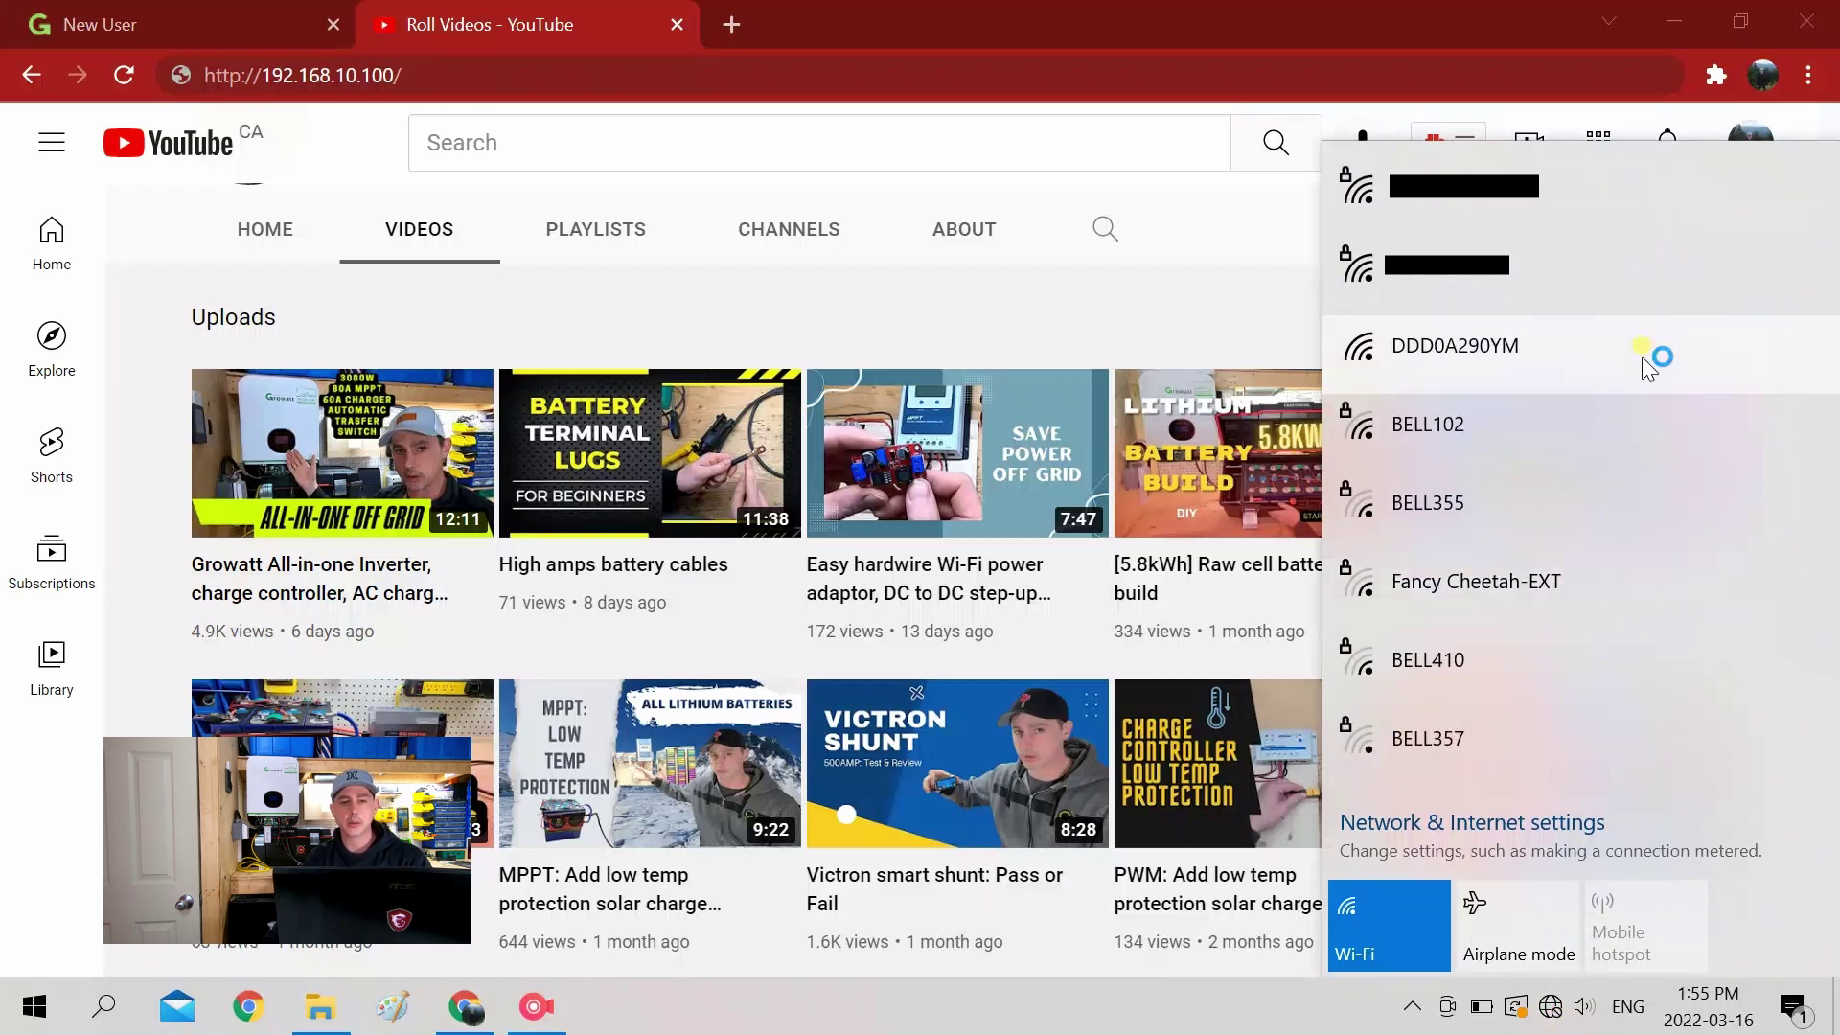
Join the open DDD0A290YM Wi-Fi network and select the 192.168.10.100 address in Chrome
click(1642, 357)
click(1698, 552)
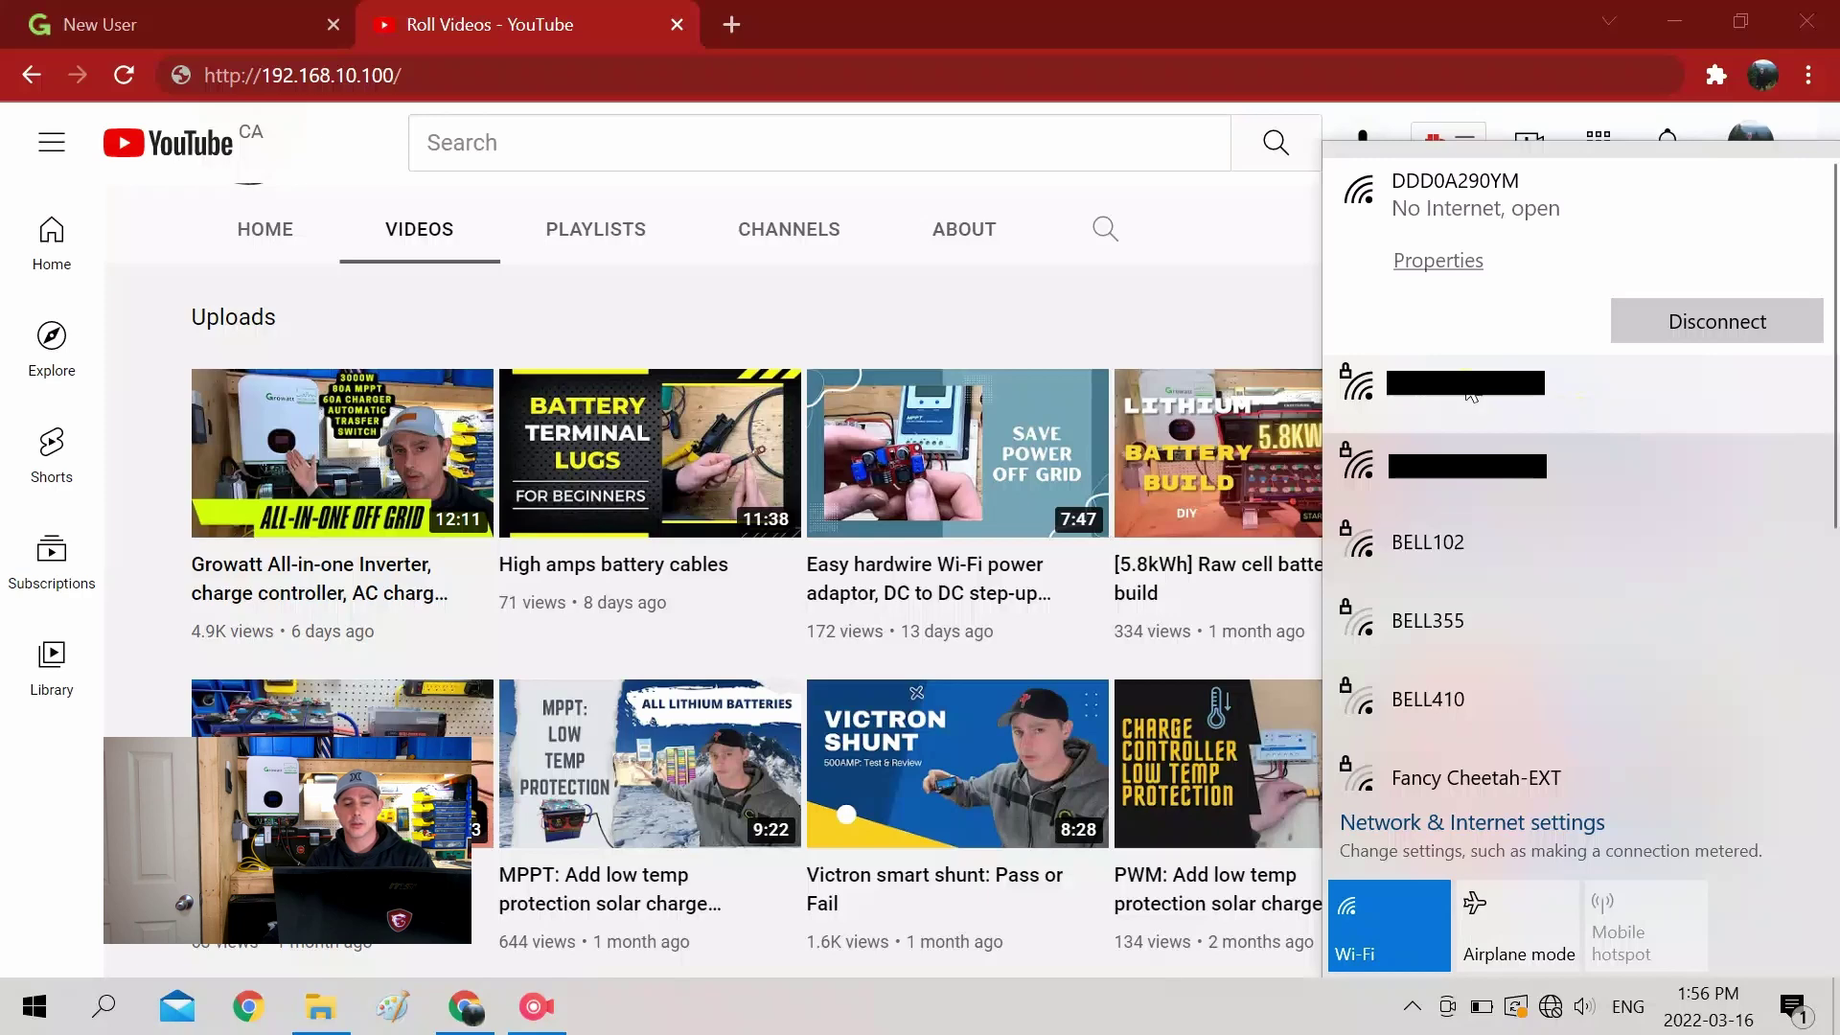
click(1158, 305)
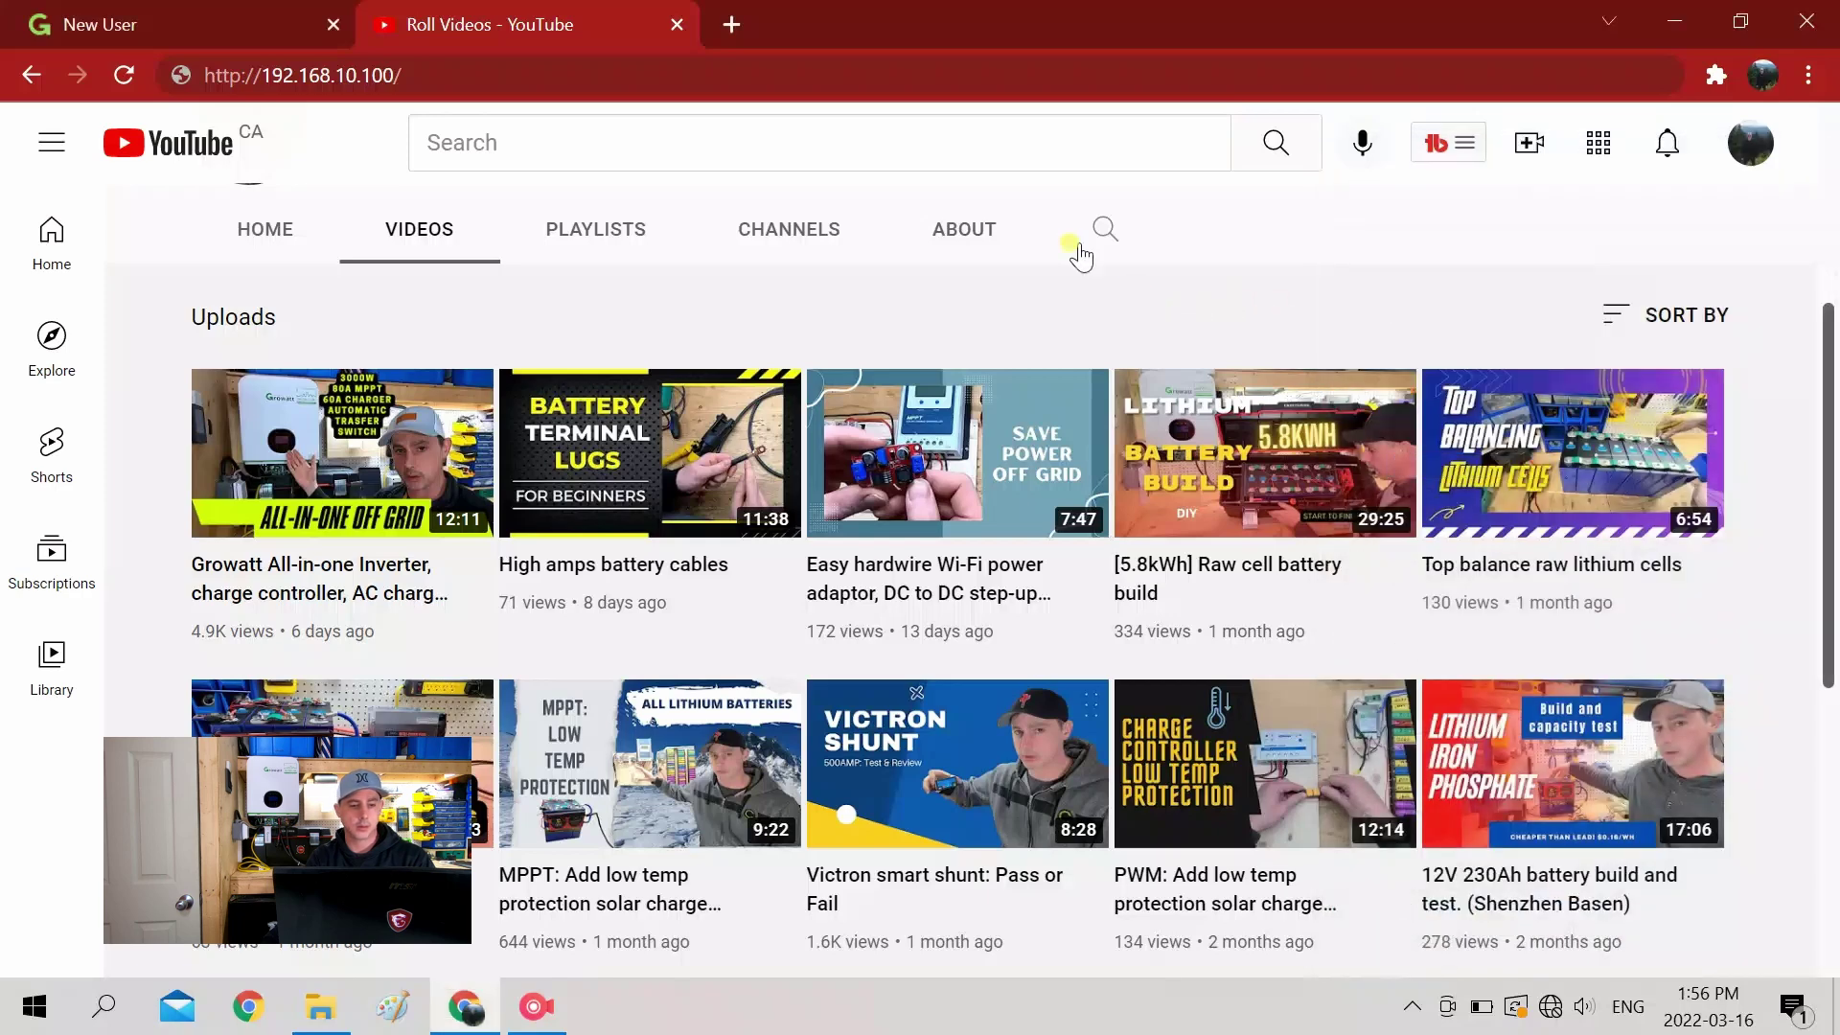
click(412, 77)
drag(412, 77, 203, 77)
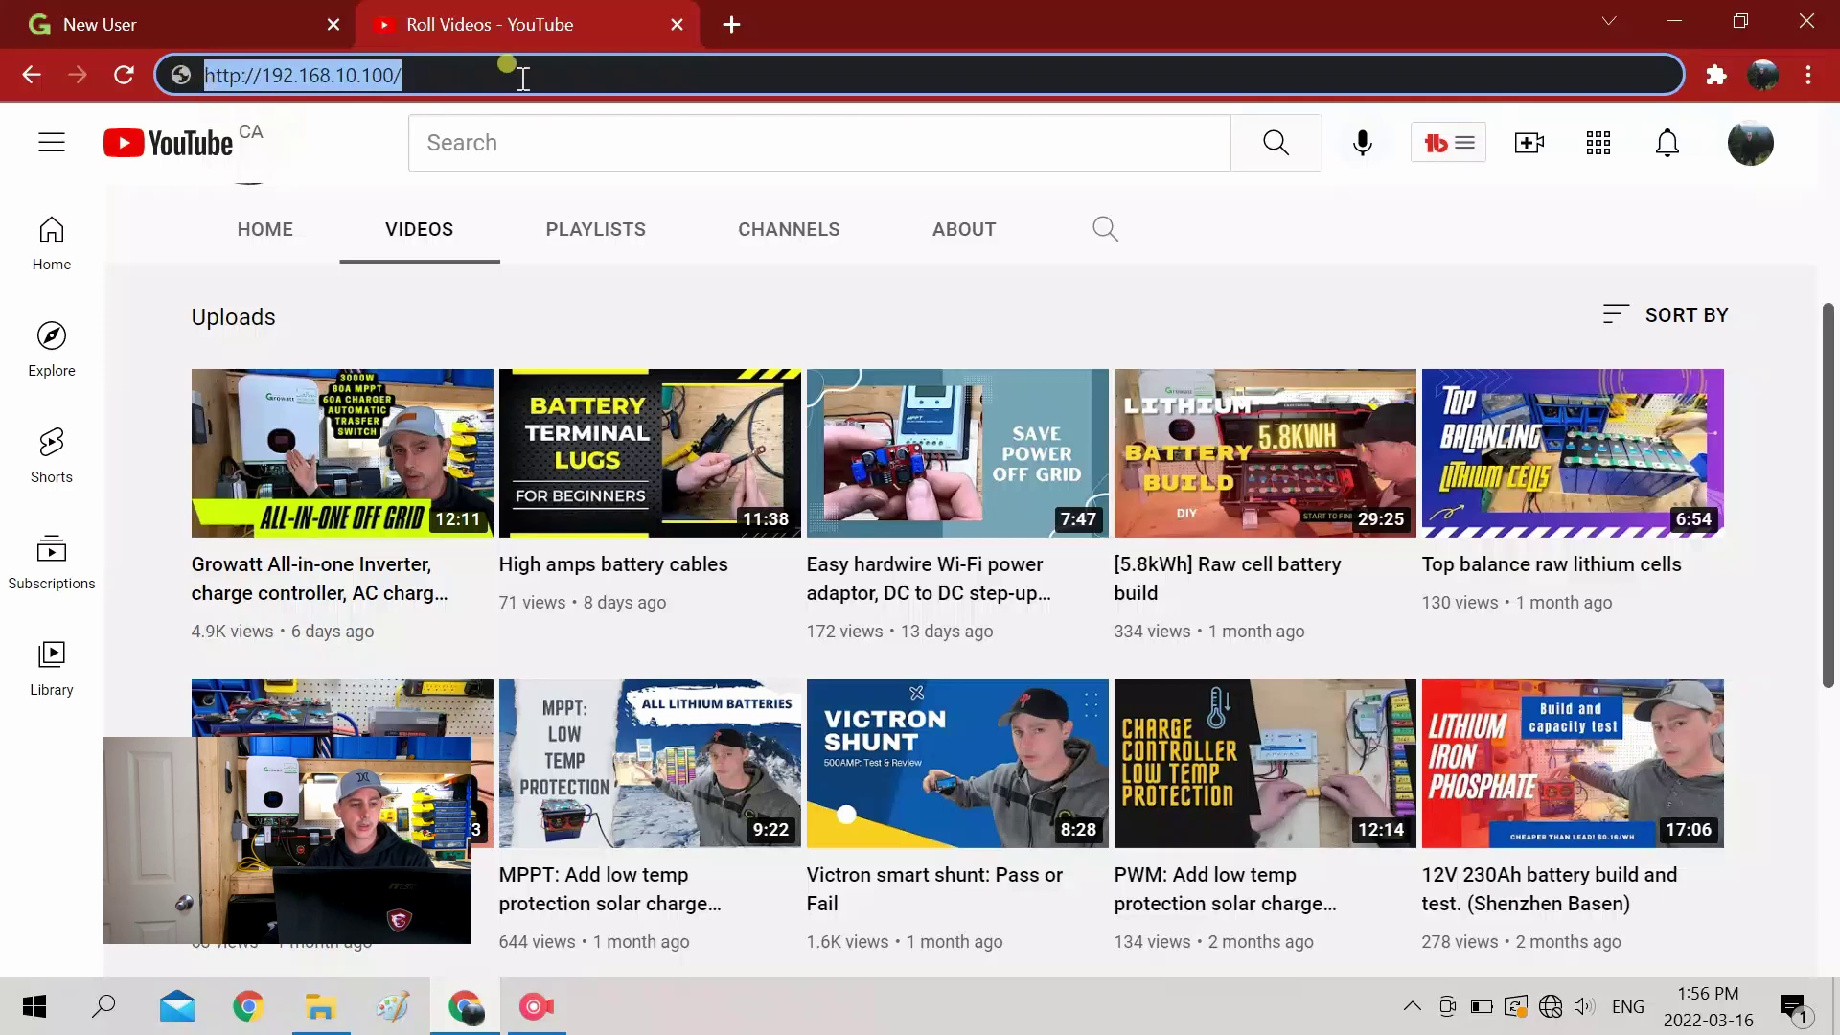
Load 192.168.10.100 and sign in to the dongle with its default password
key(Return)
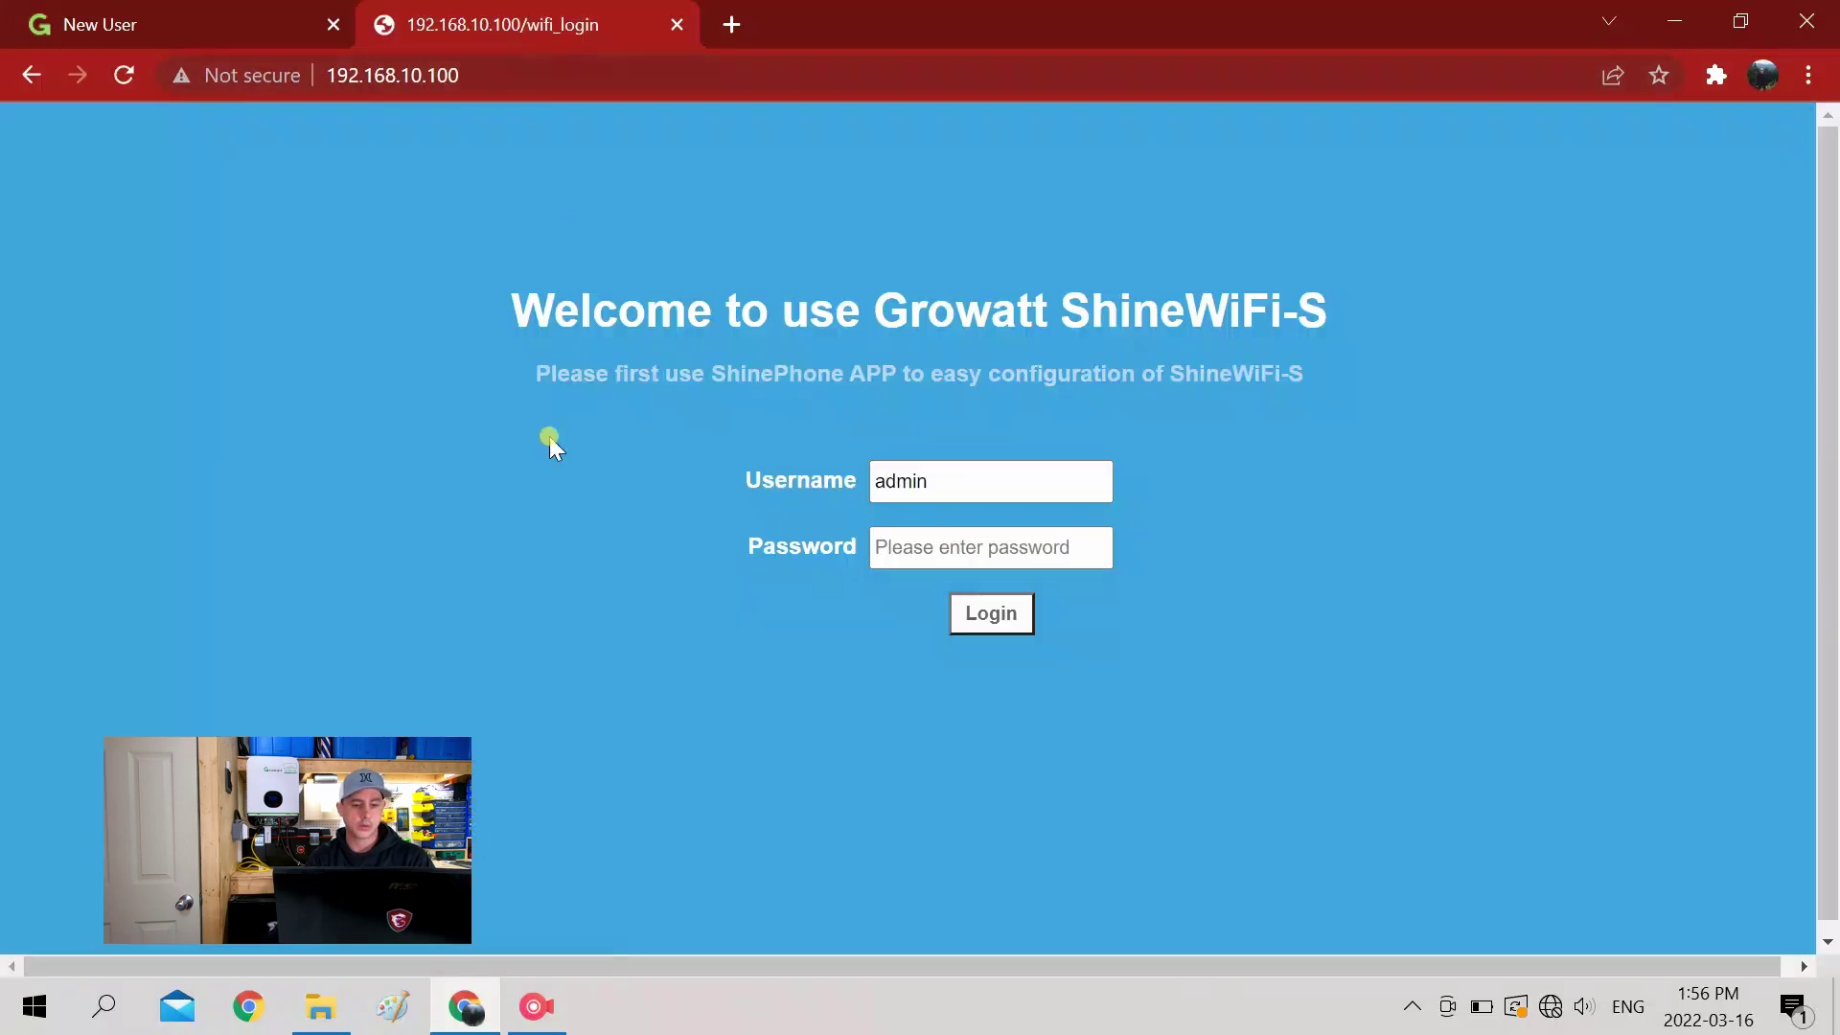
click(968, 541)
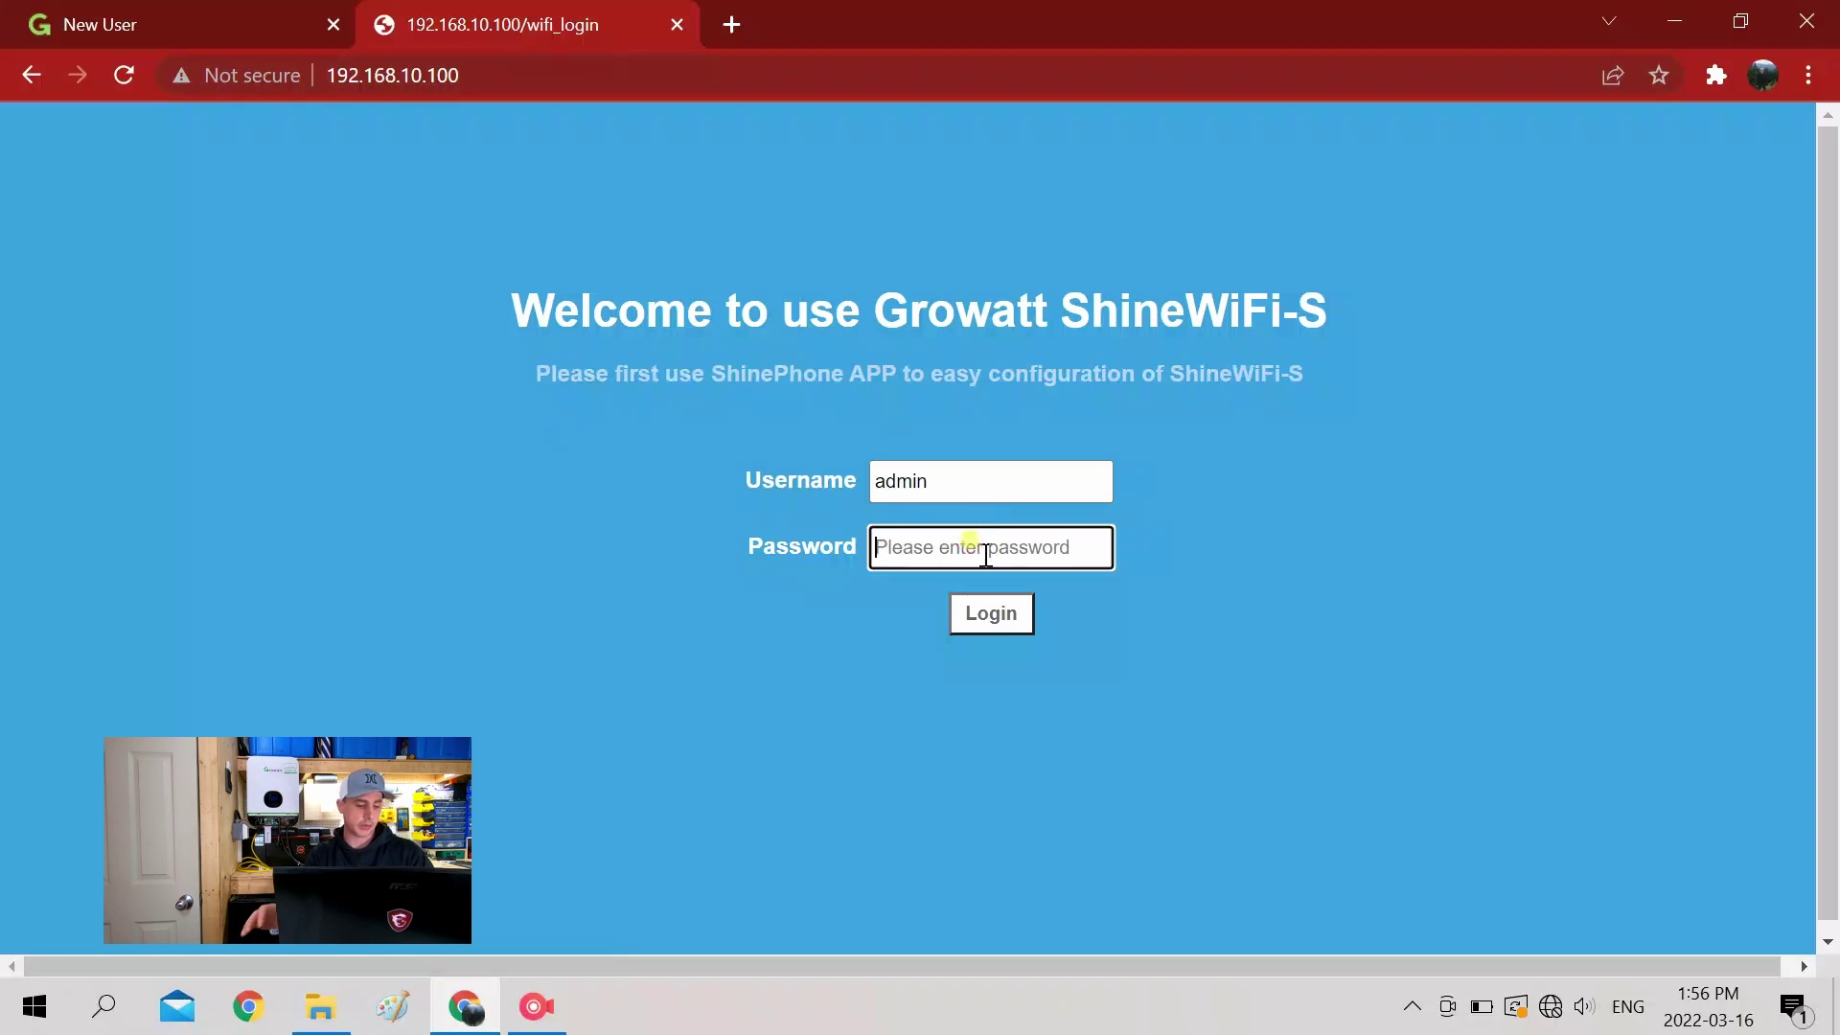
text(12345678)
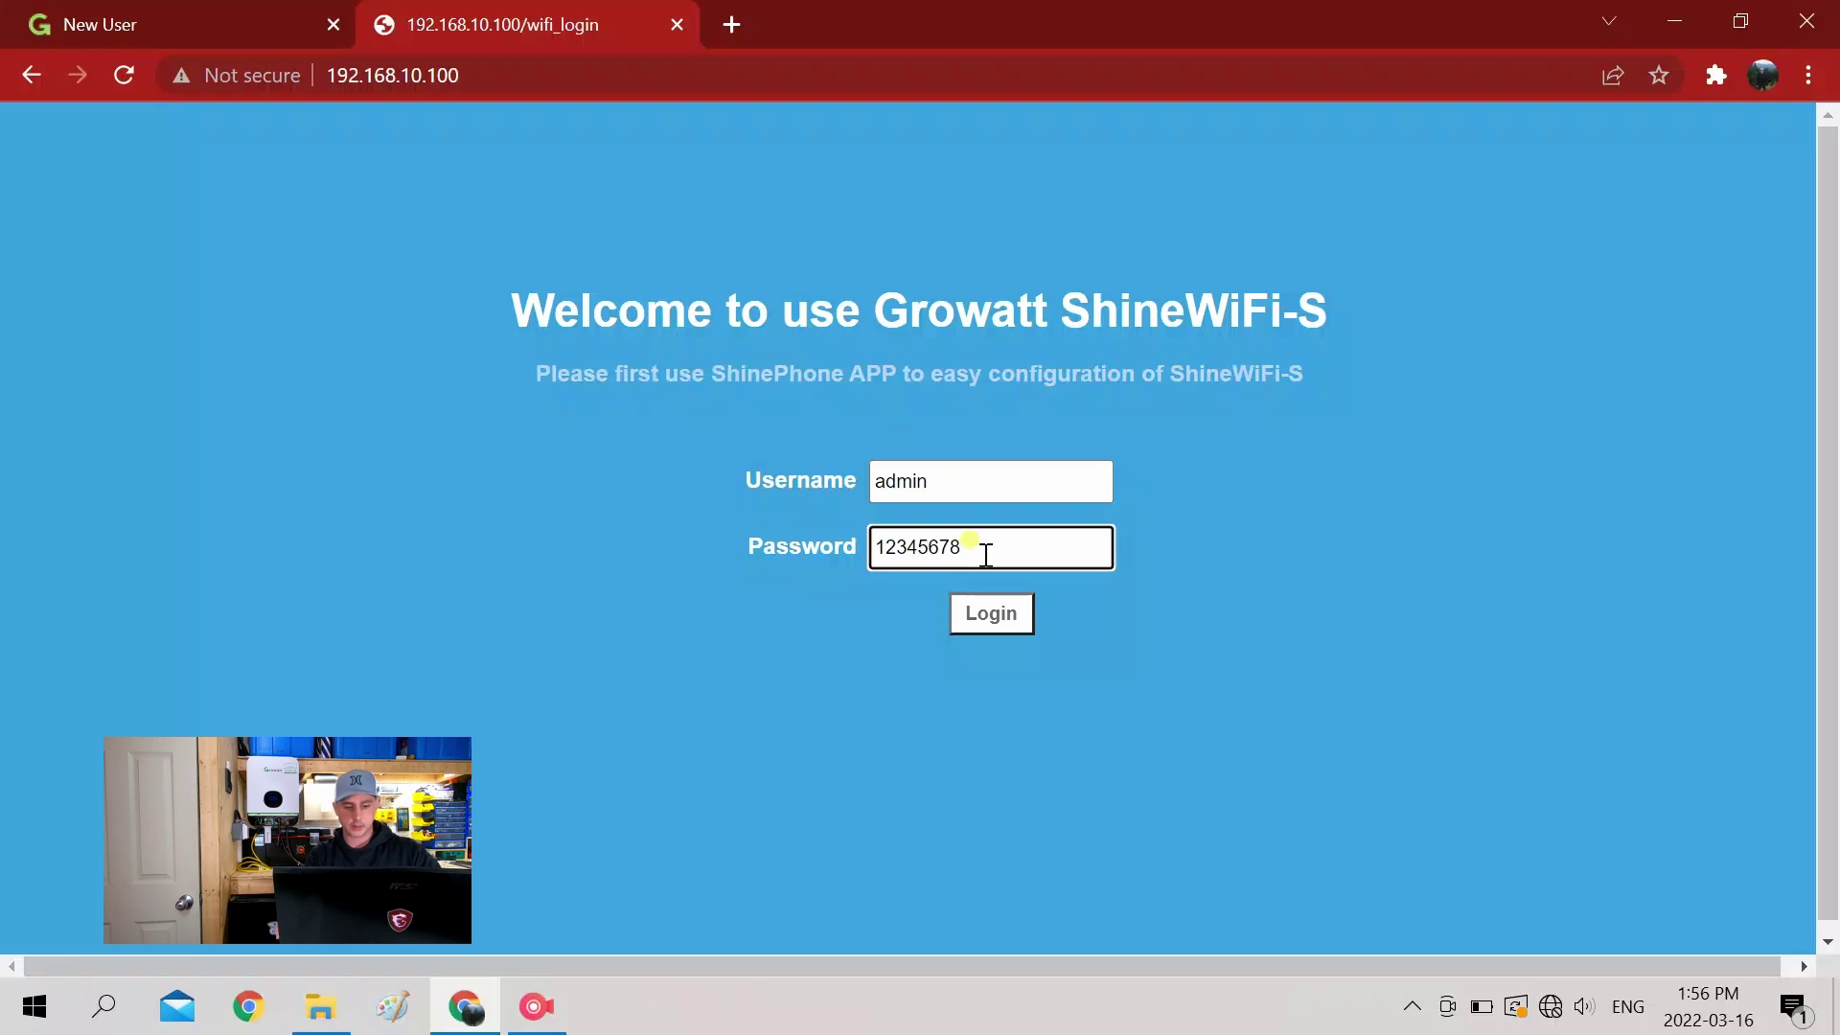
key(Return)
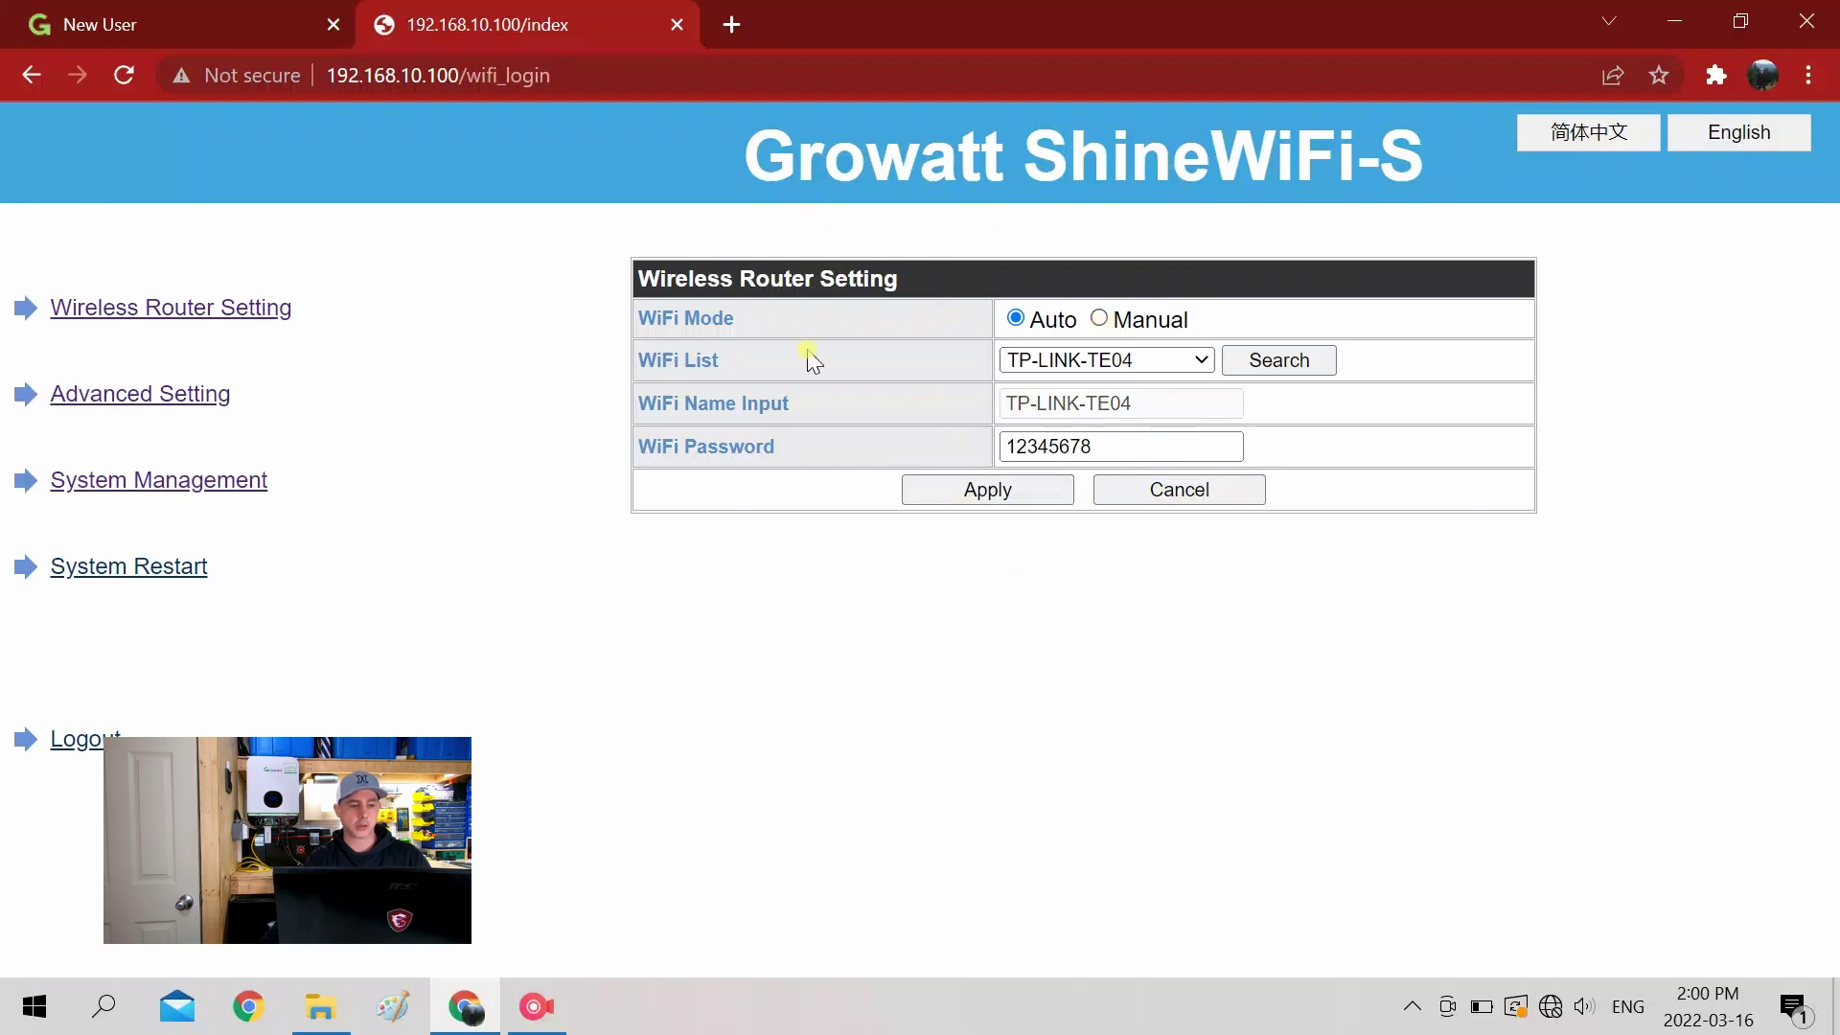
In Advanced Setting, change Server Domain to server-us.growatt.com
click(194, 405)
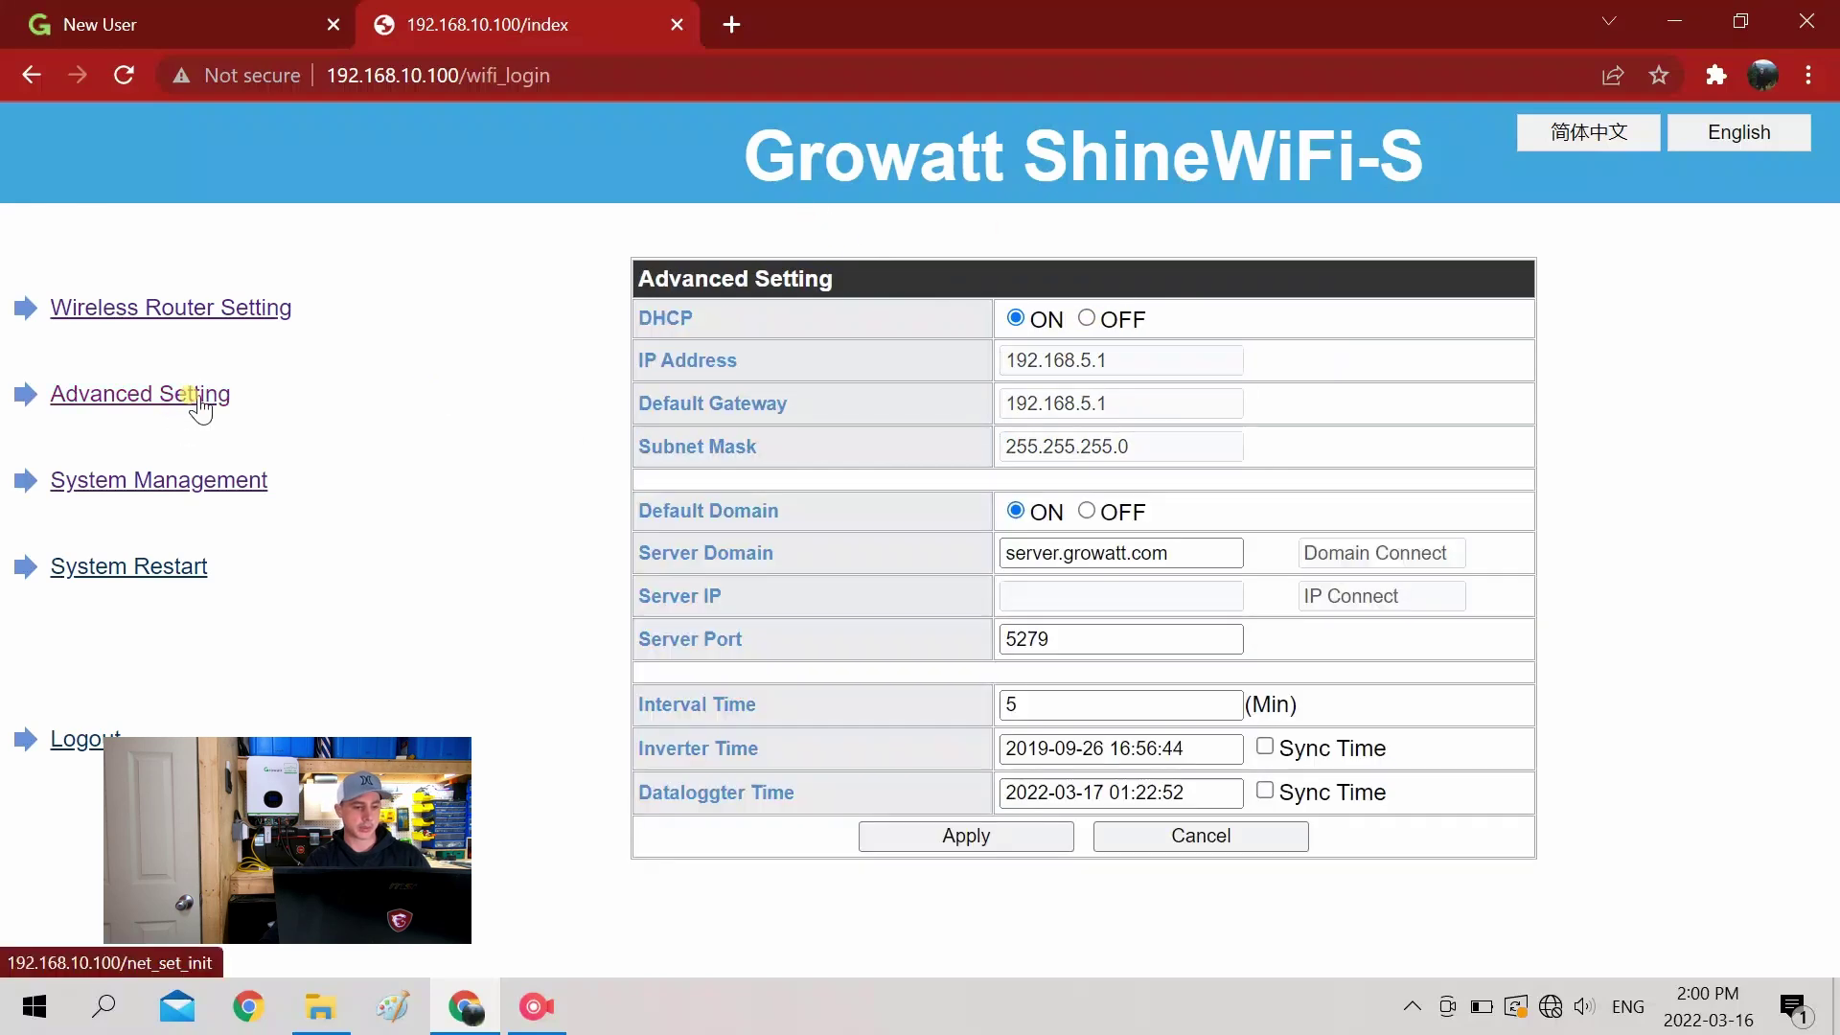
click(1036, 557)
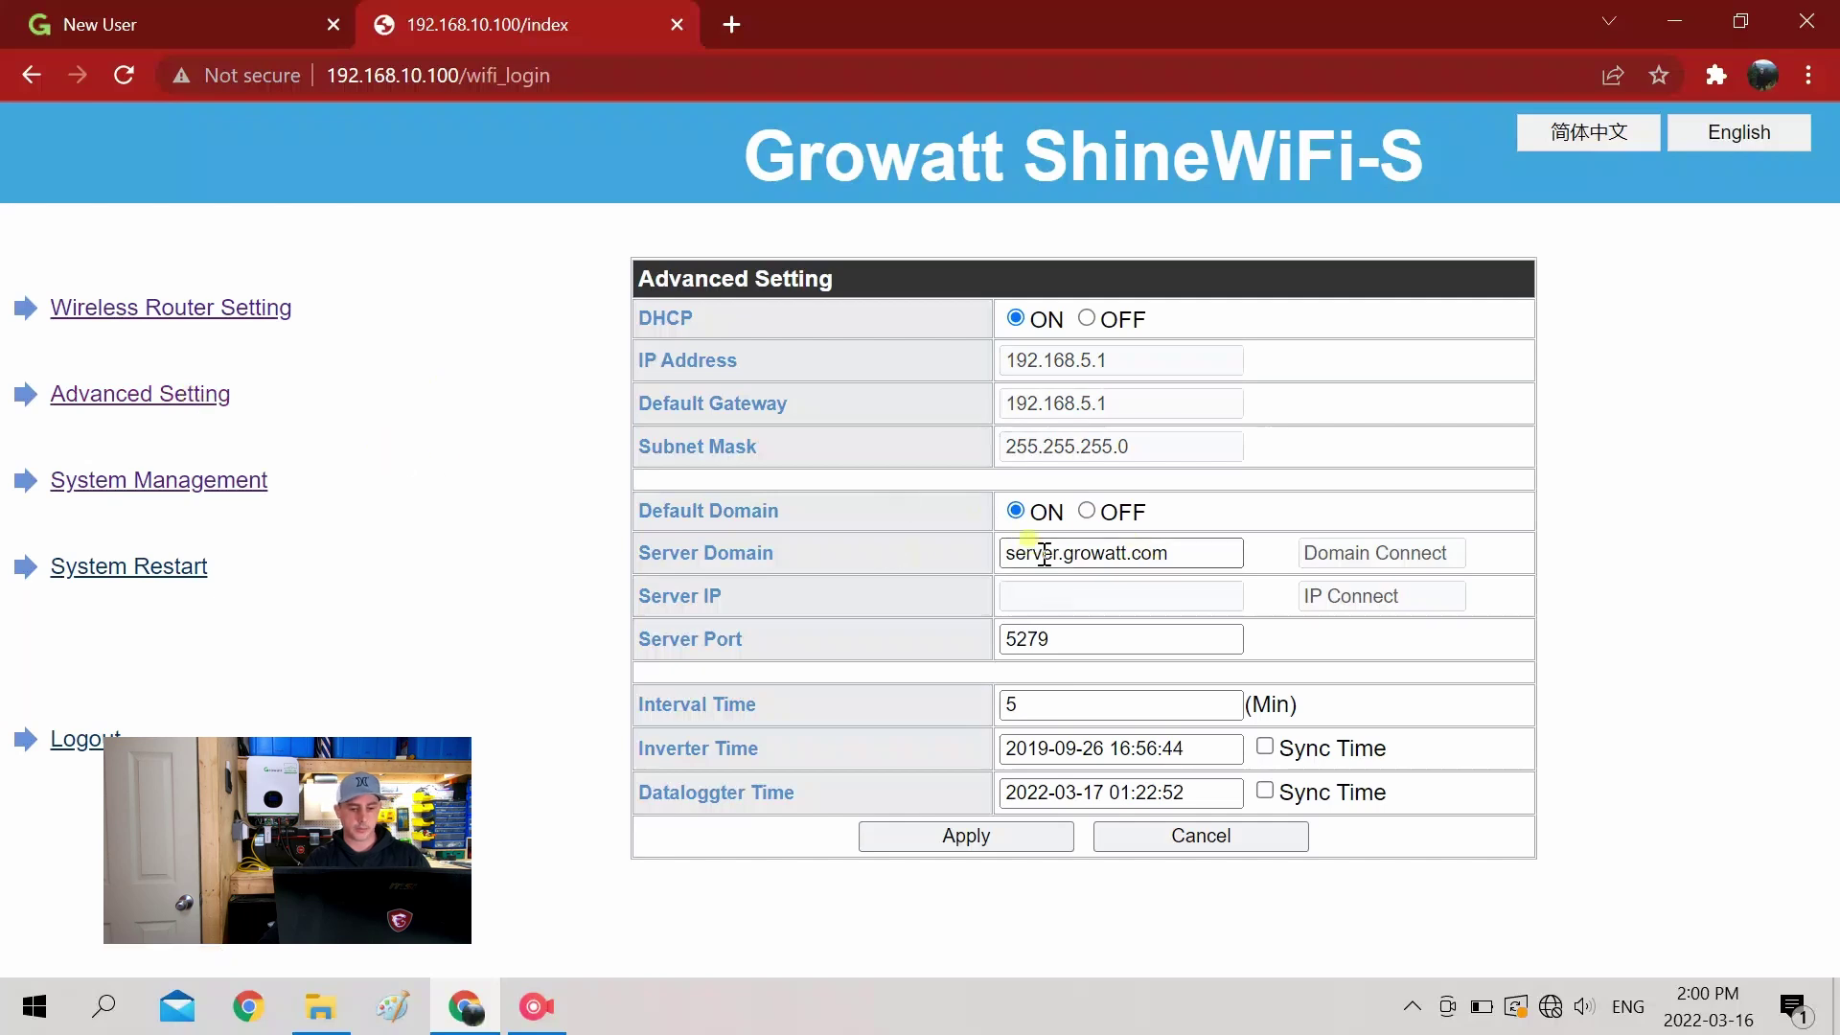
click(1058, 553)
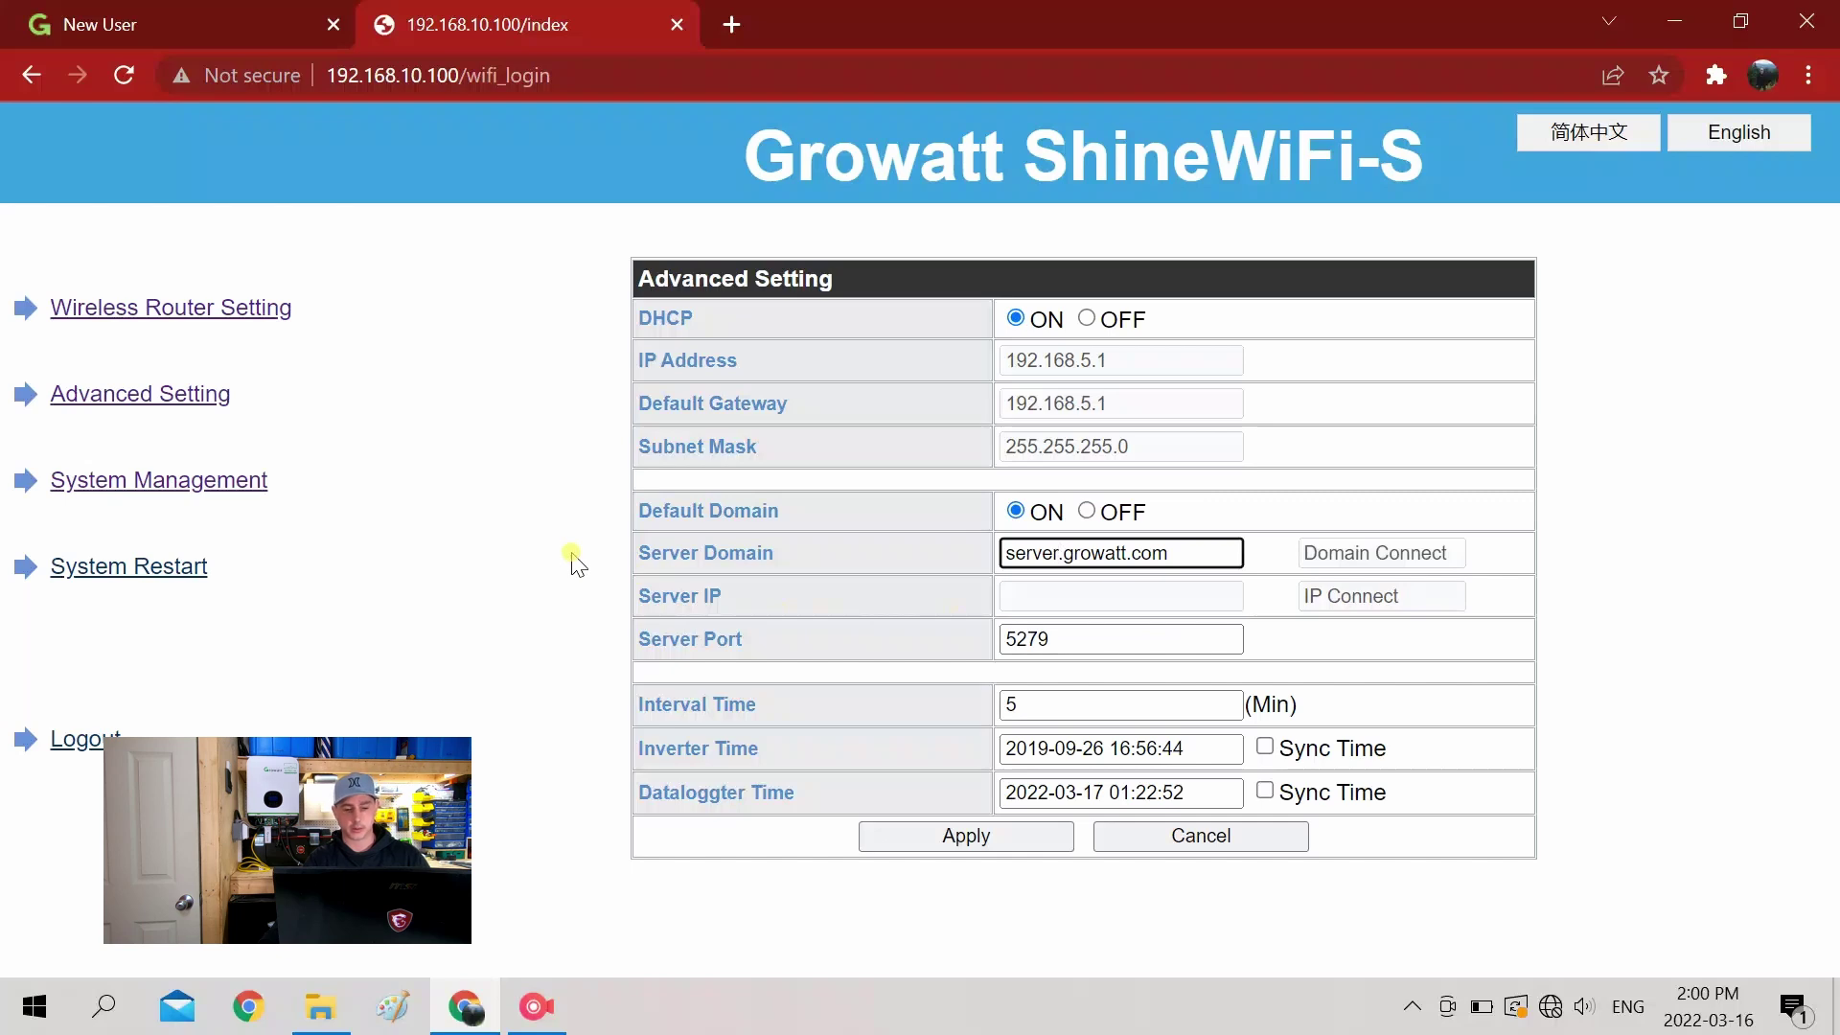
text(-us)
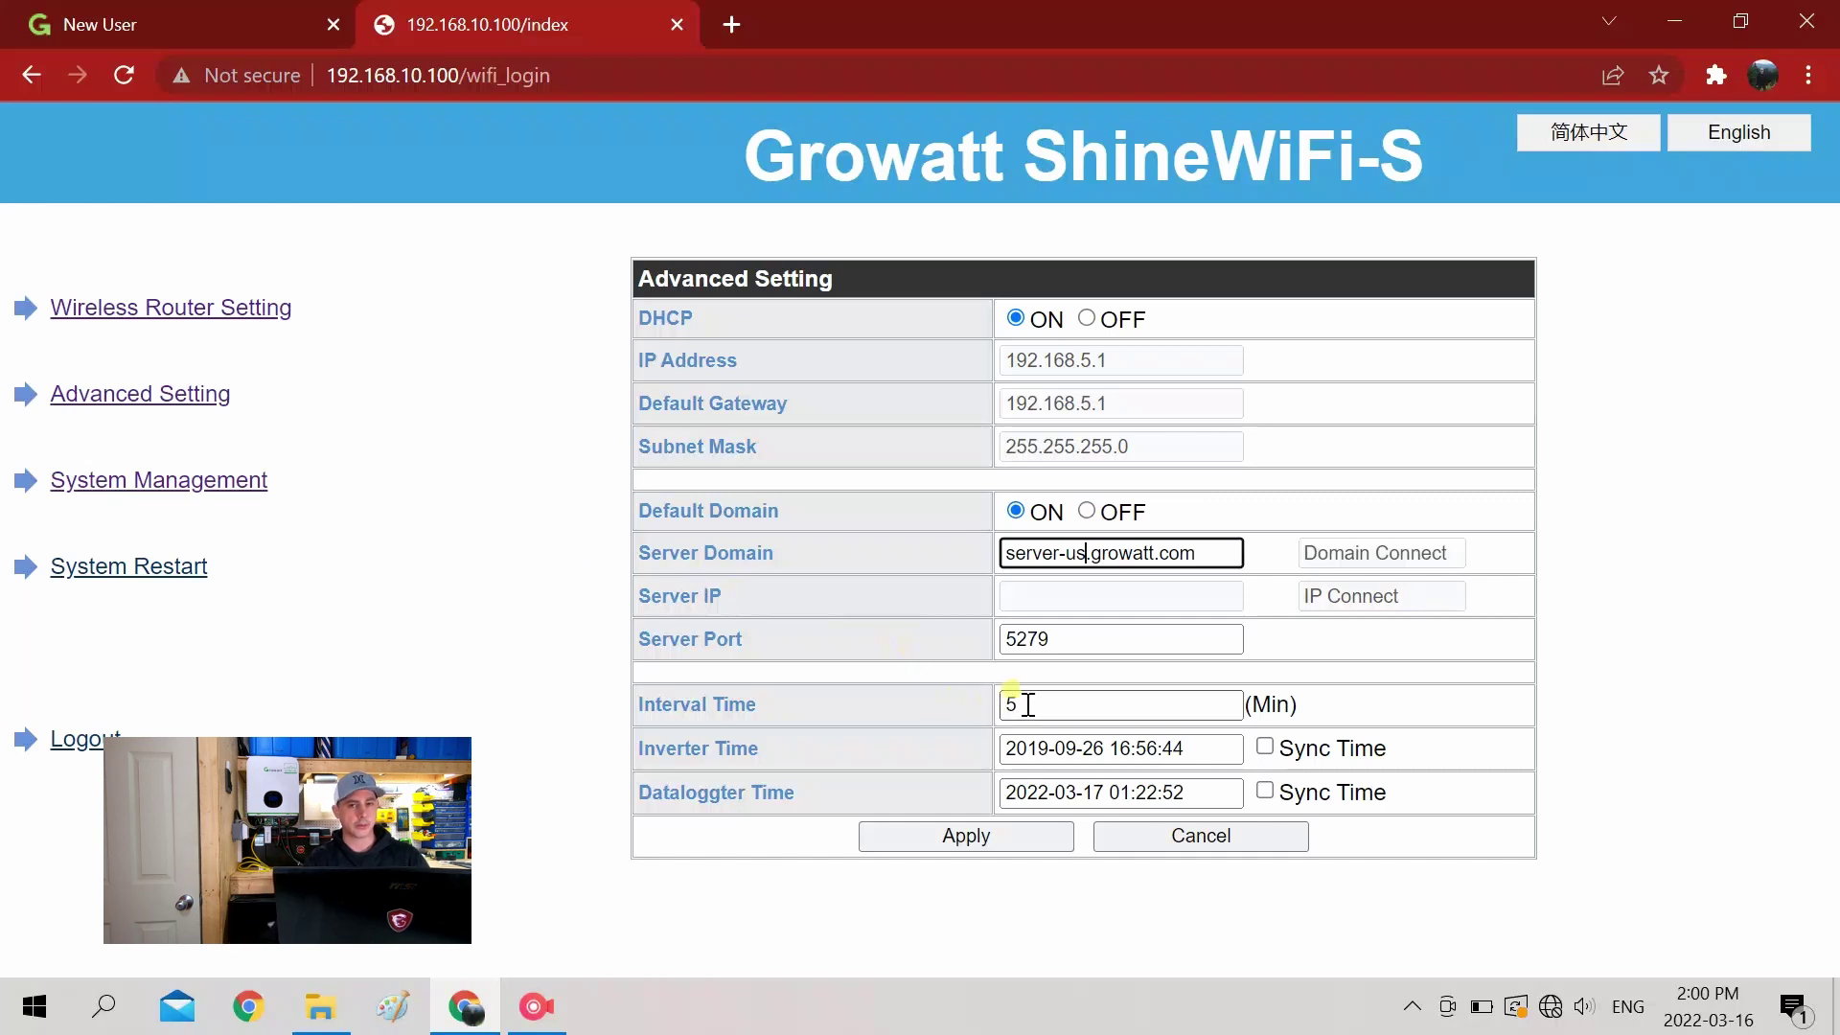
Replace the Interval Time 5 with 0.2 minutes and apply the settings
double_click(1032, 704)
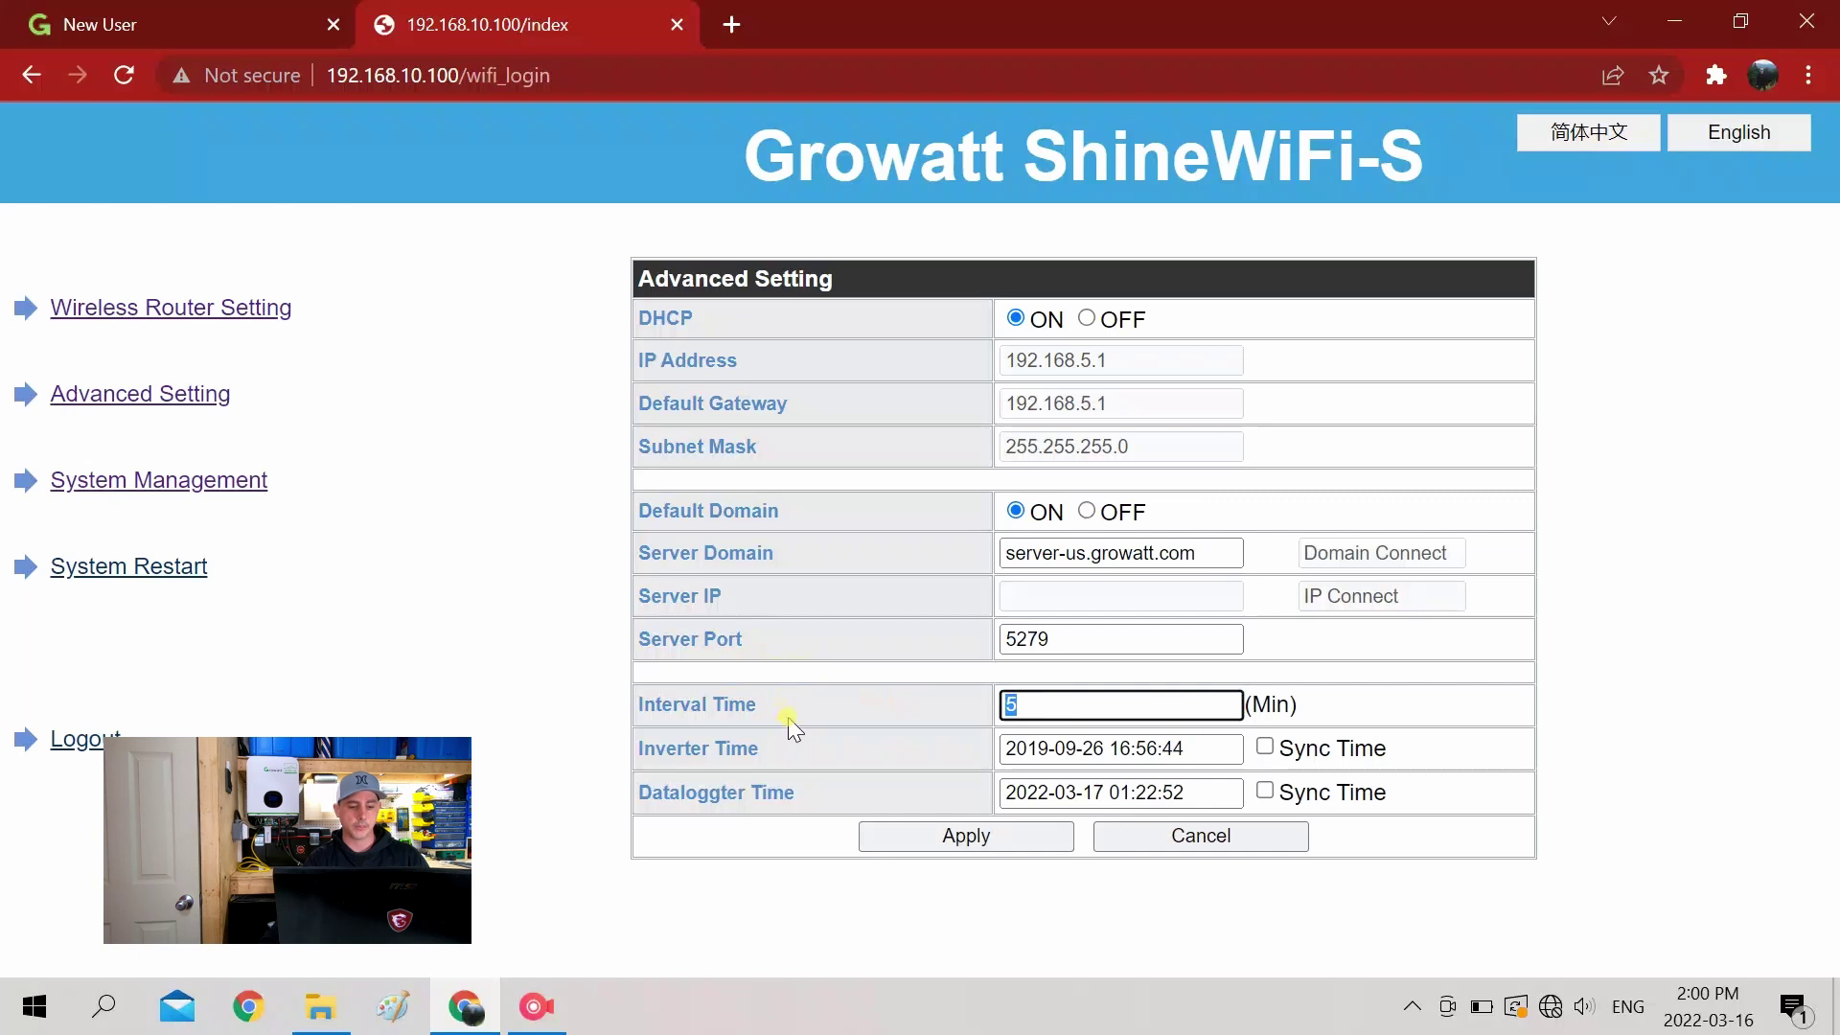
drag(791, 728, 613, 709)
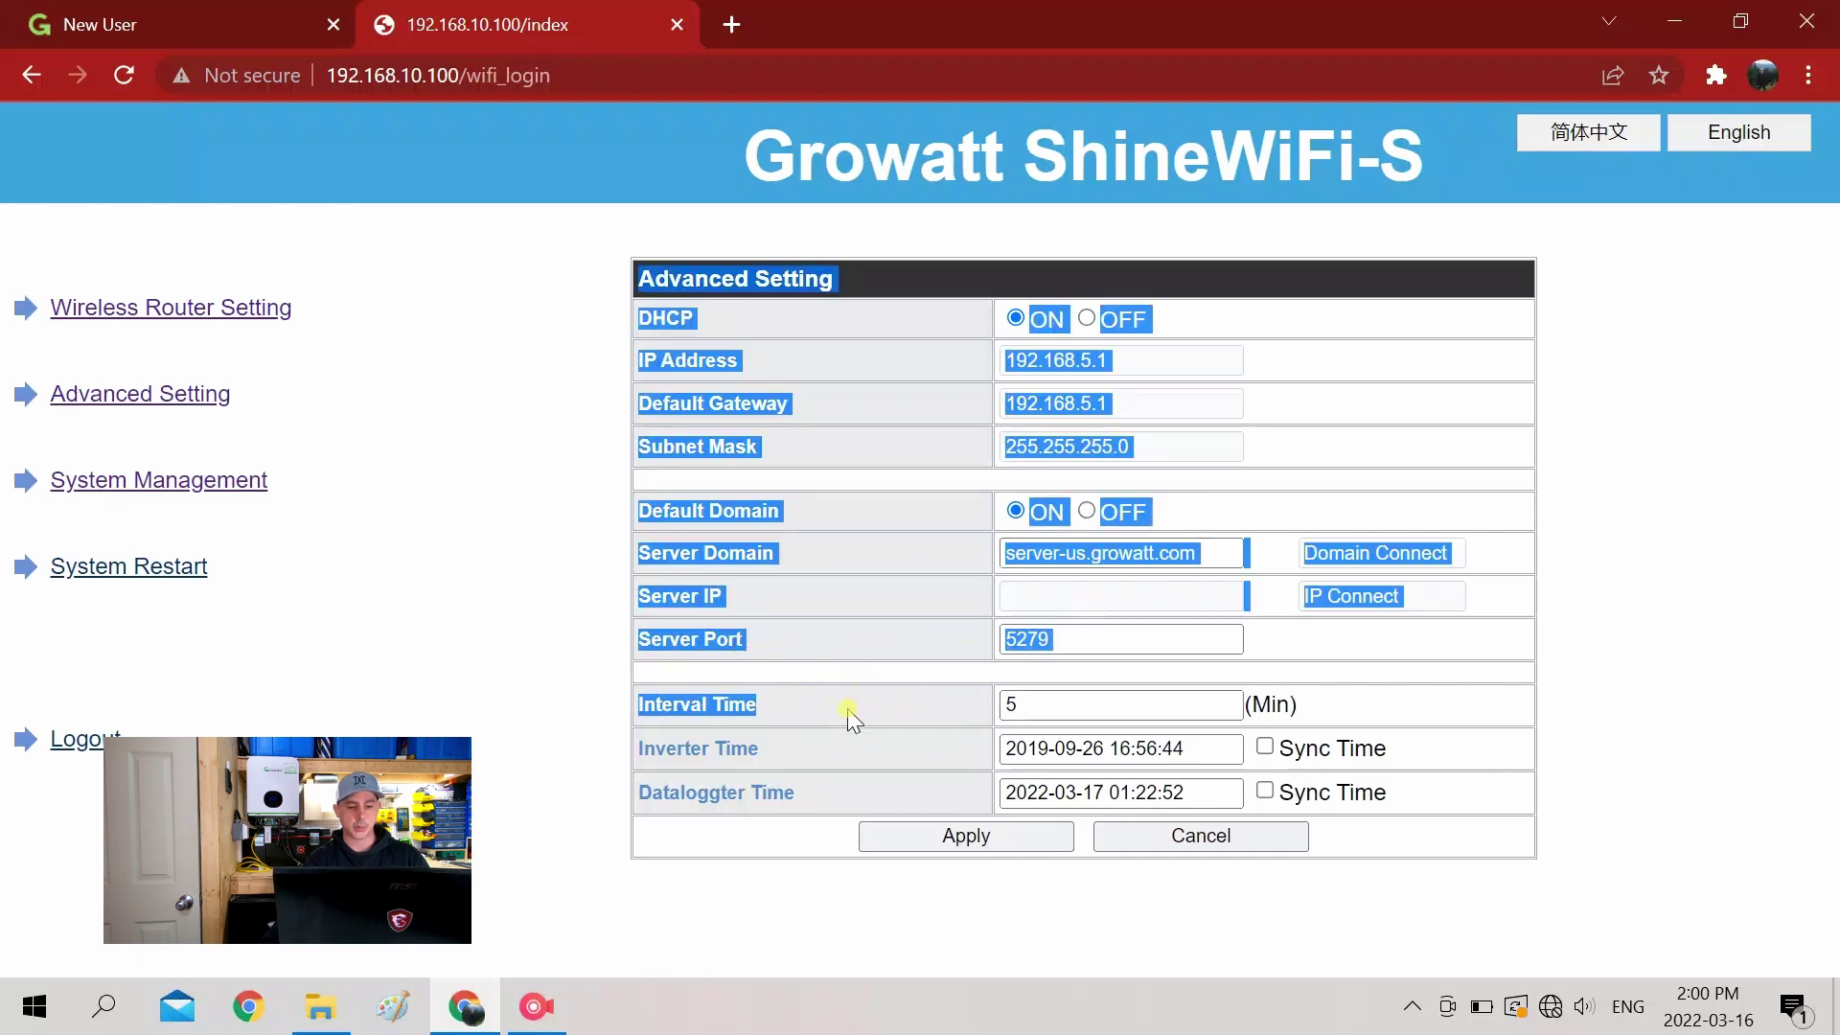
click(785, 713)
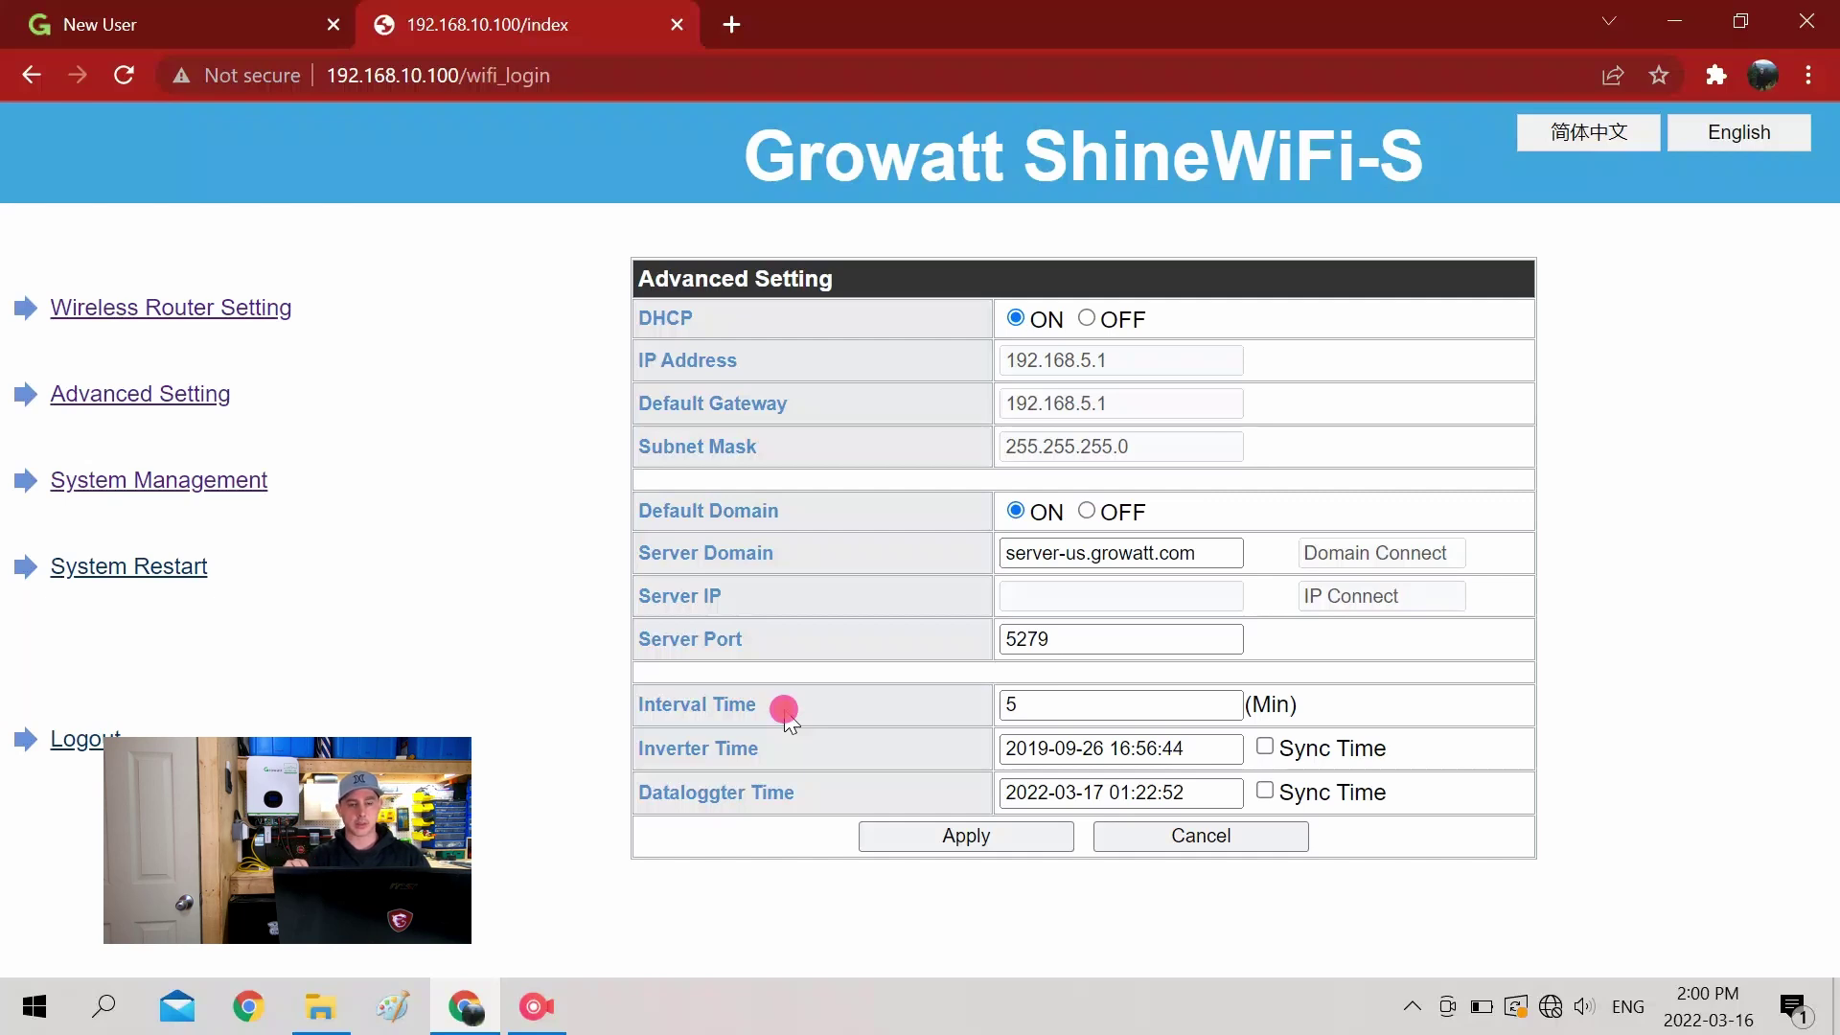
drag(1108, 703, 672, 707)
text(0.2)
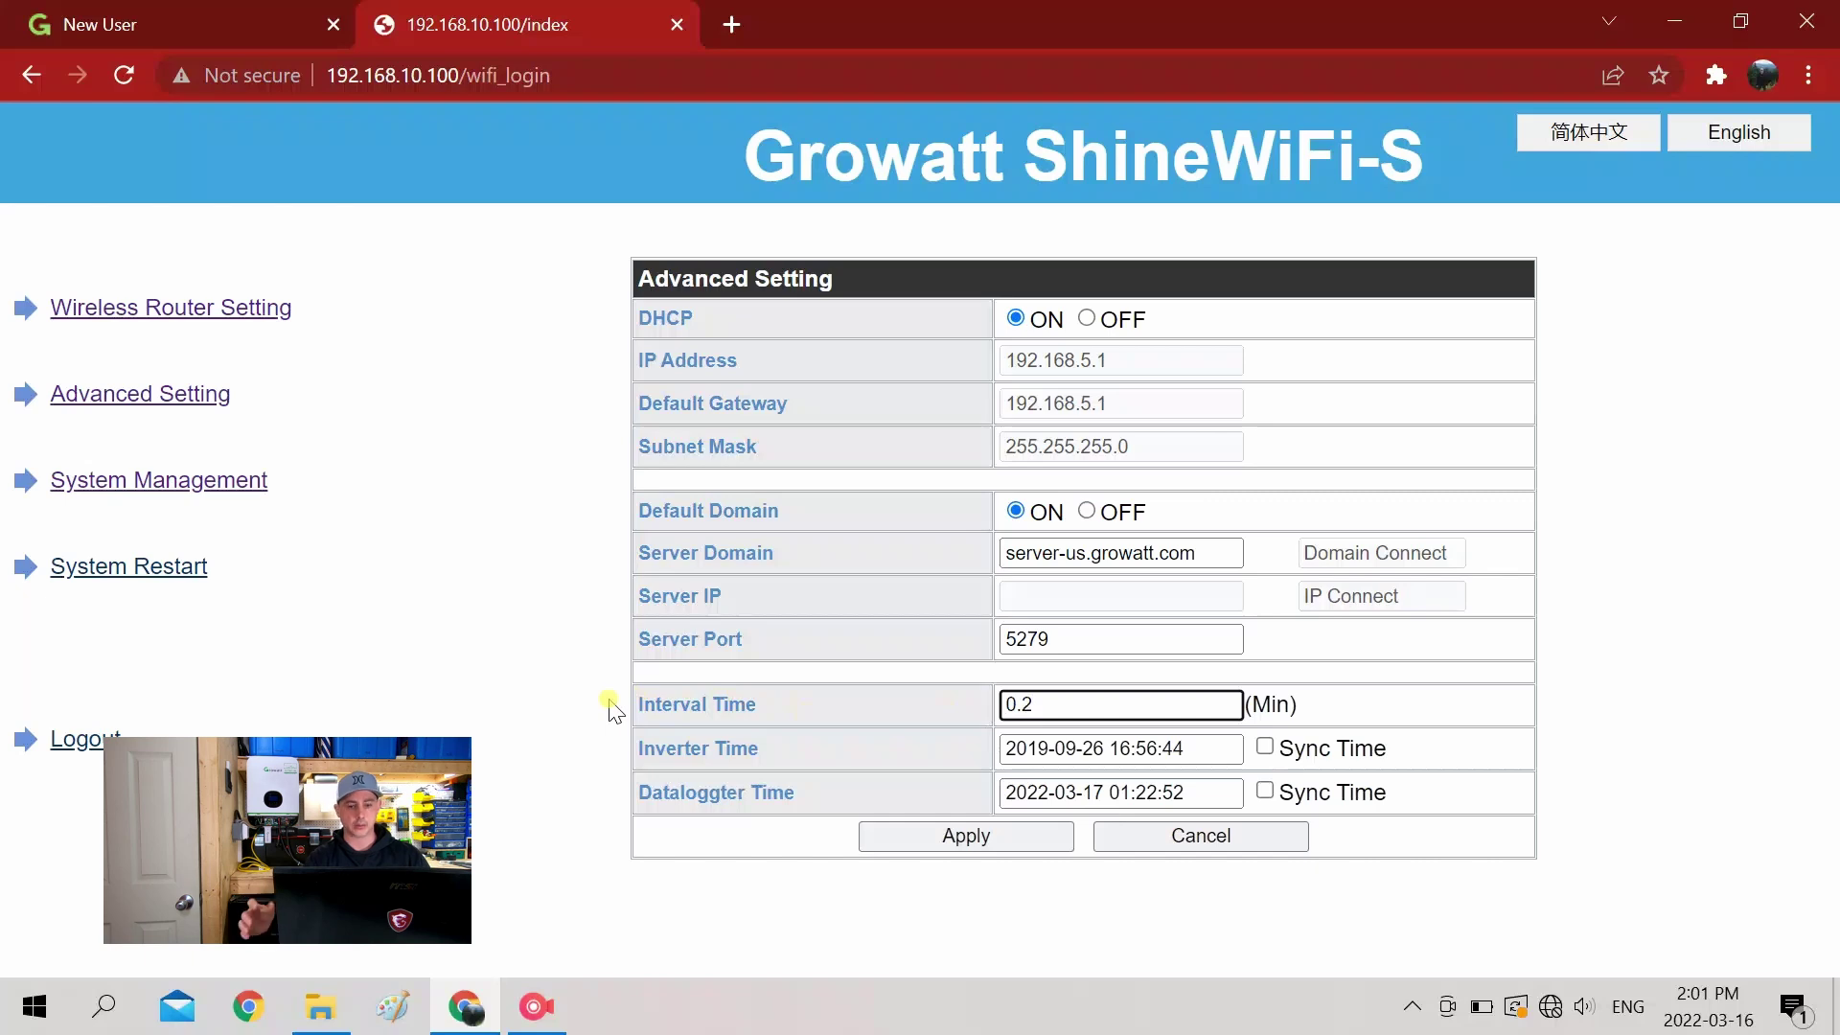
click(1009, 843)
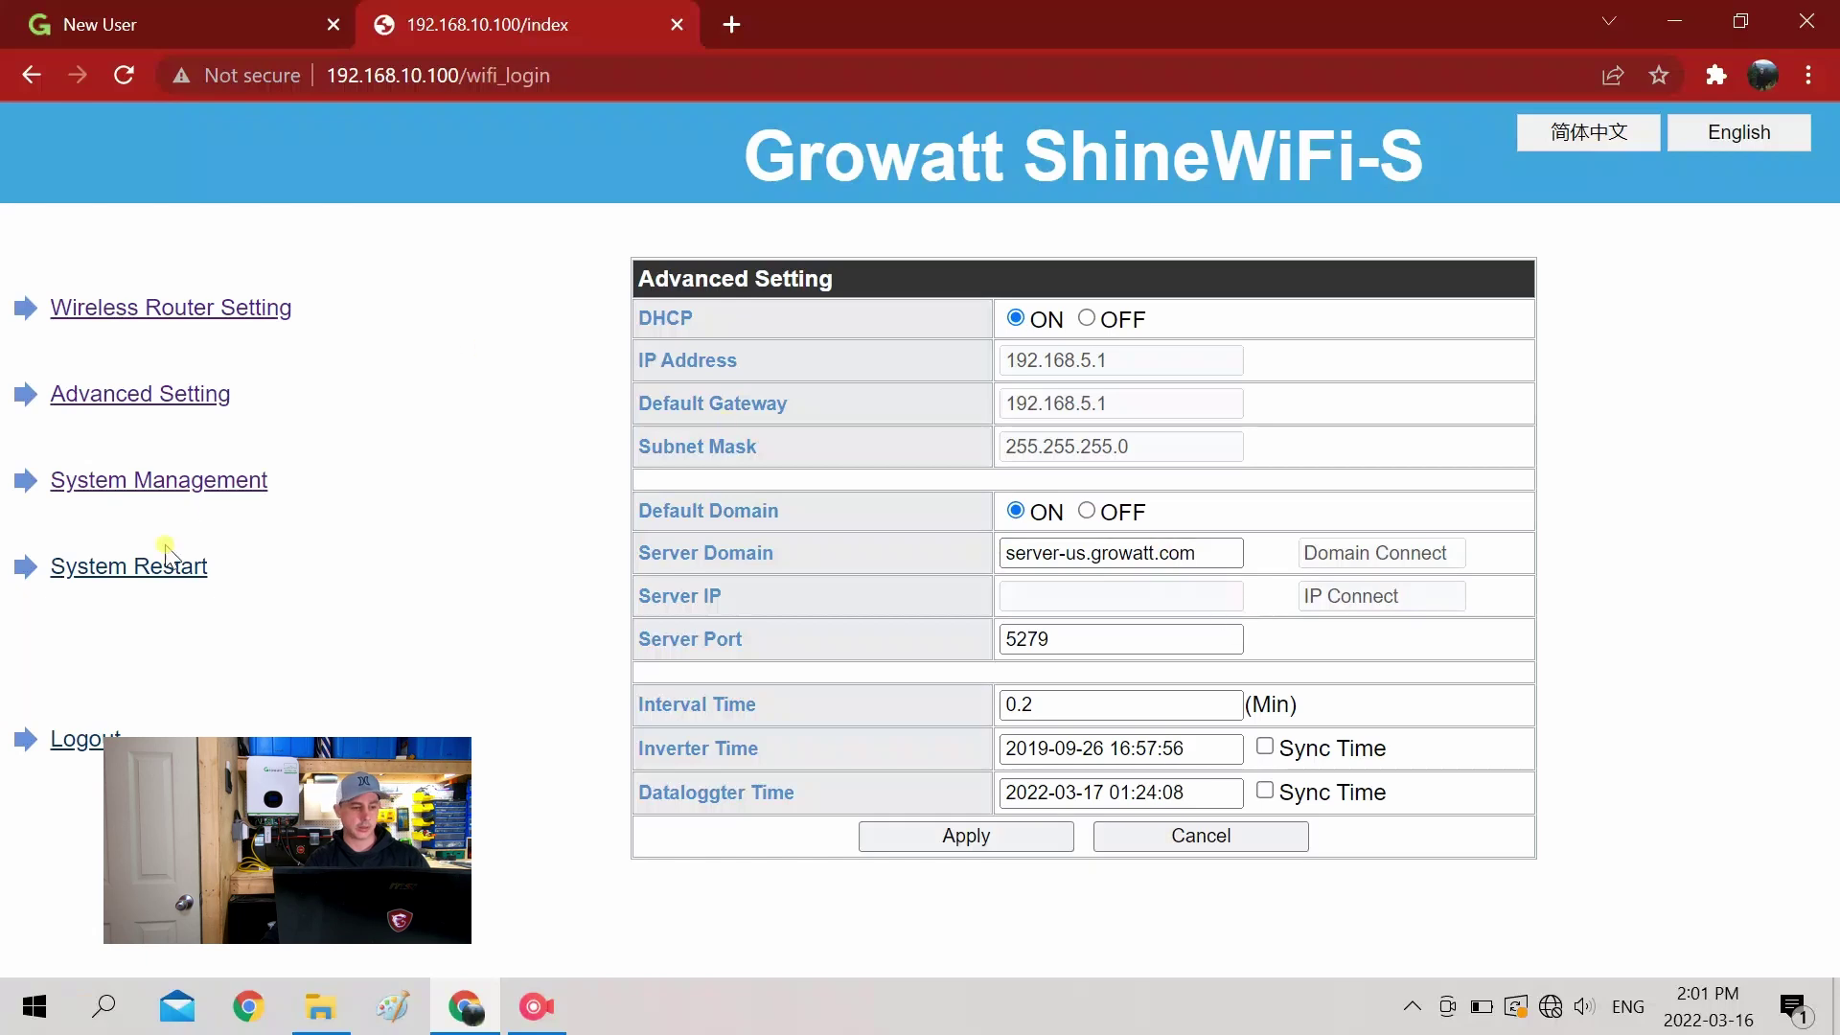
click(201, 311)
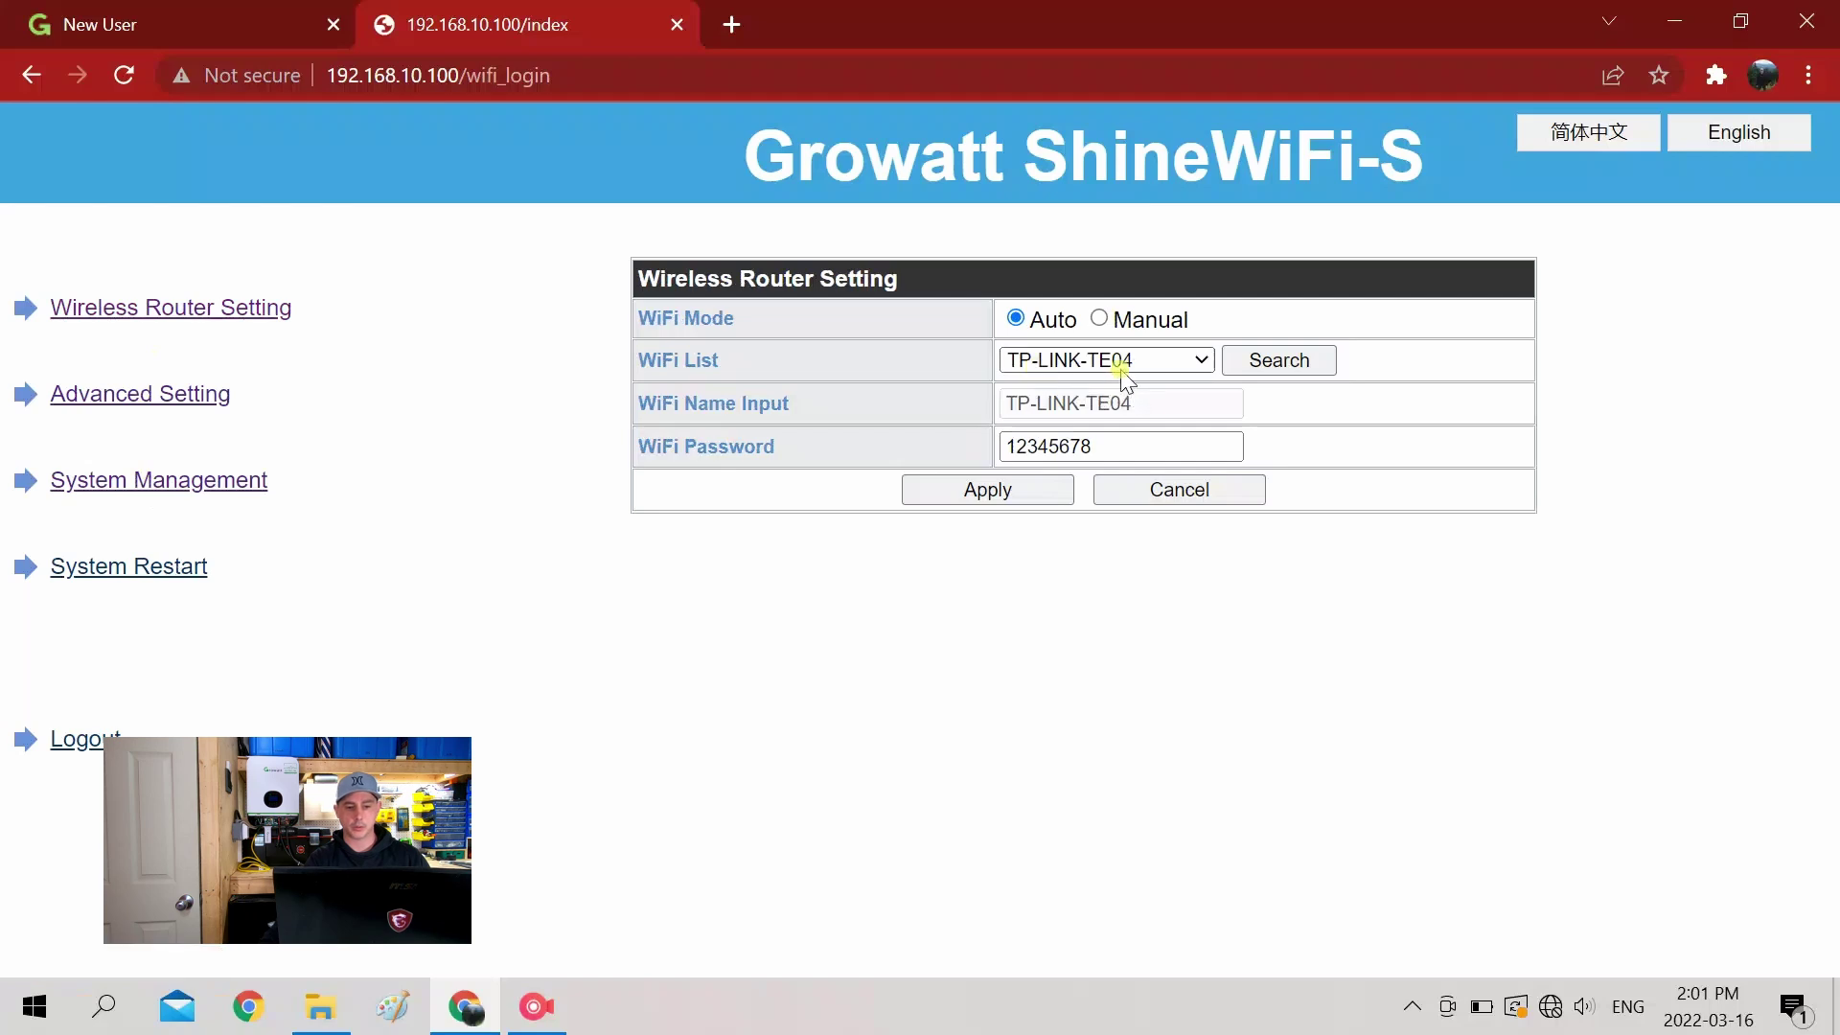
Search for networks, pick the home Wi-Fi router, enter its password and apply
click(1202, 360)
click(1202, 360)
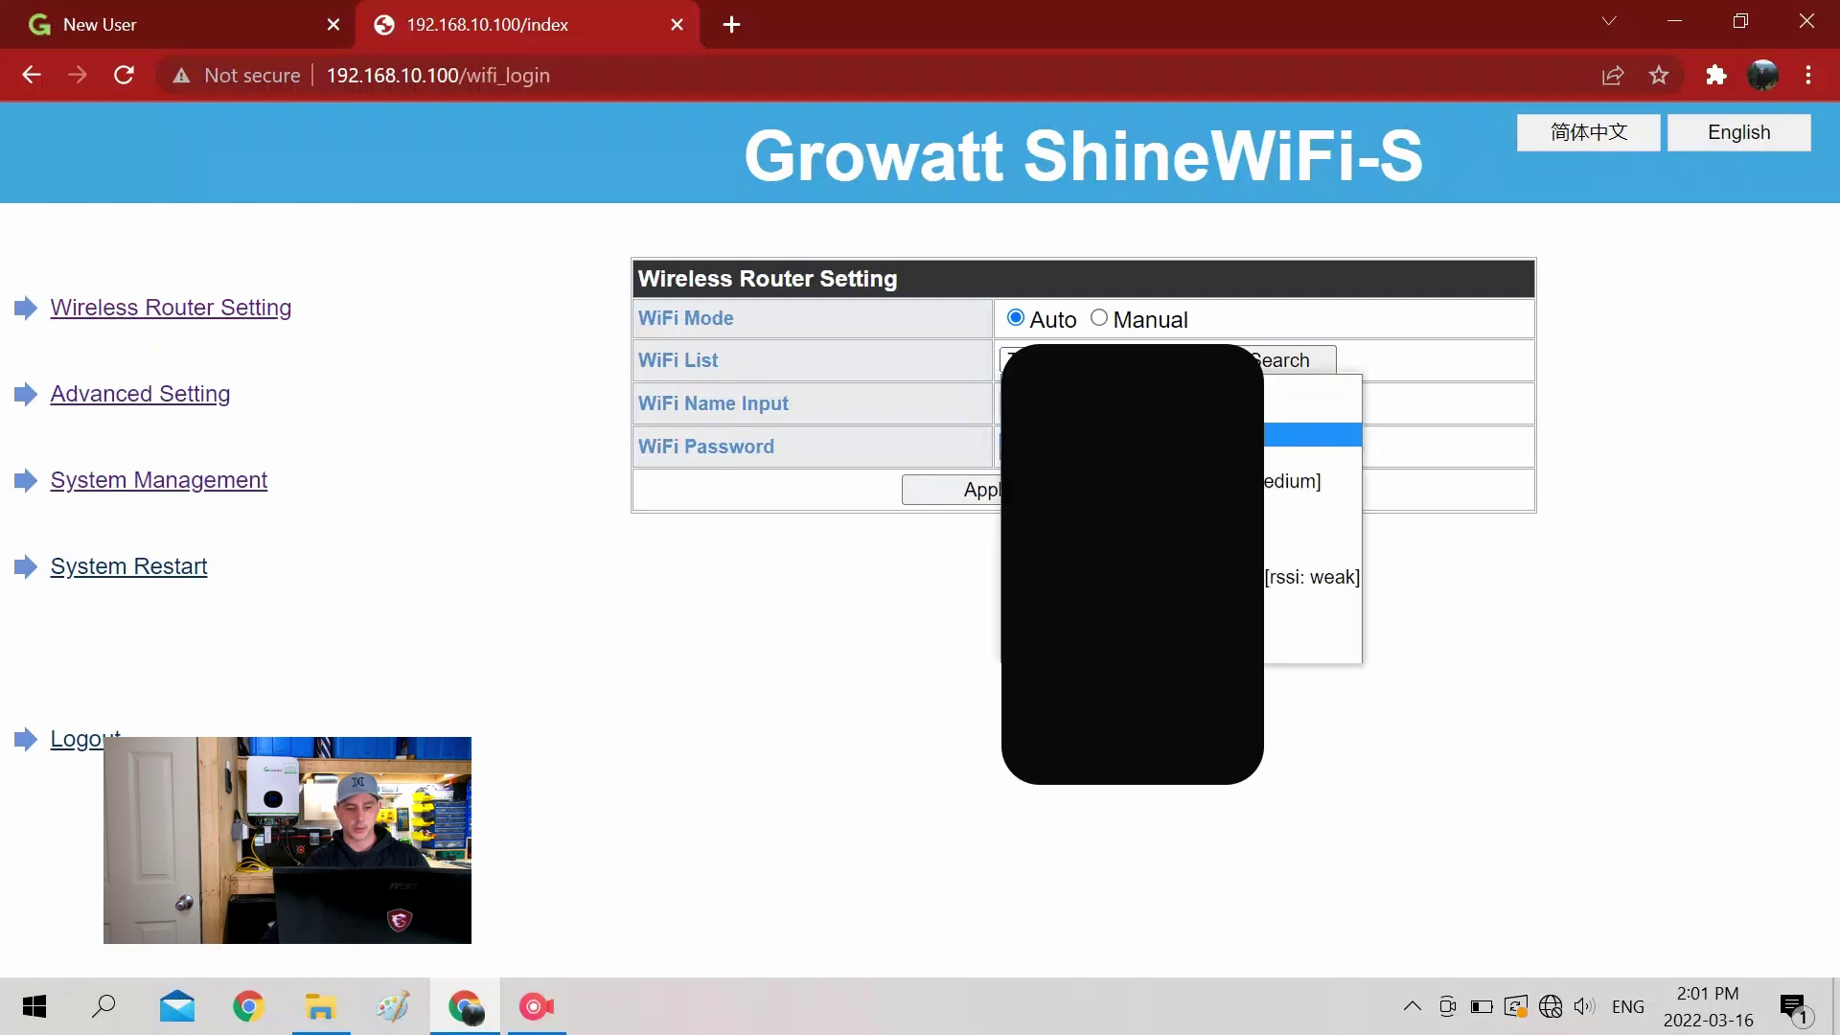
click(1150, 529)
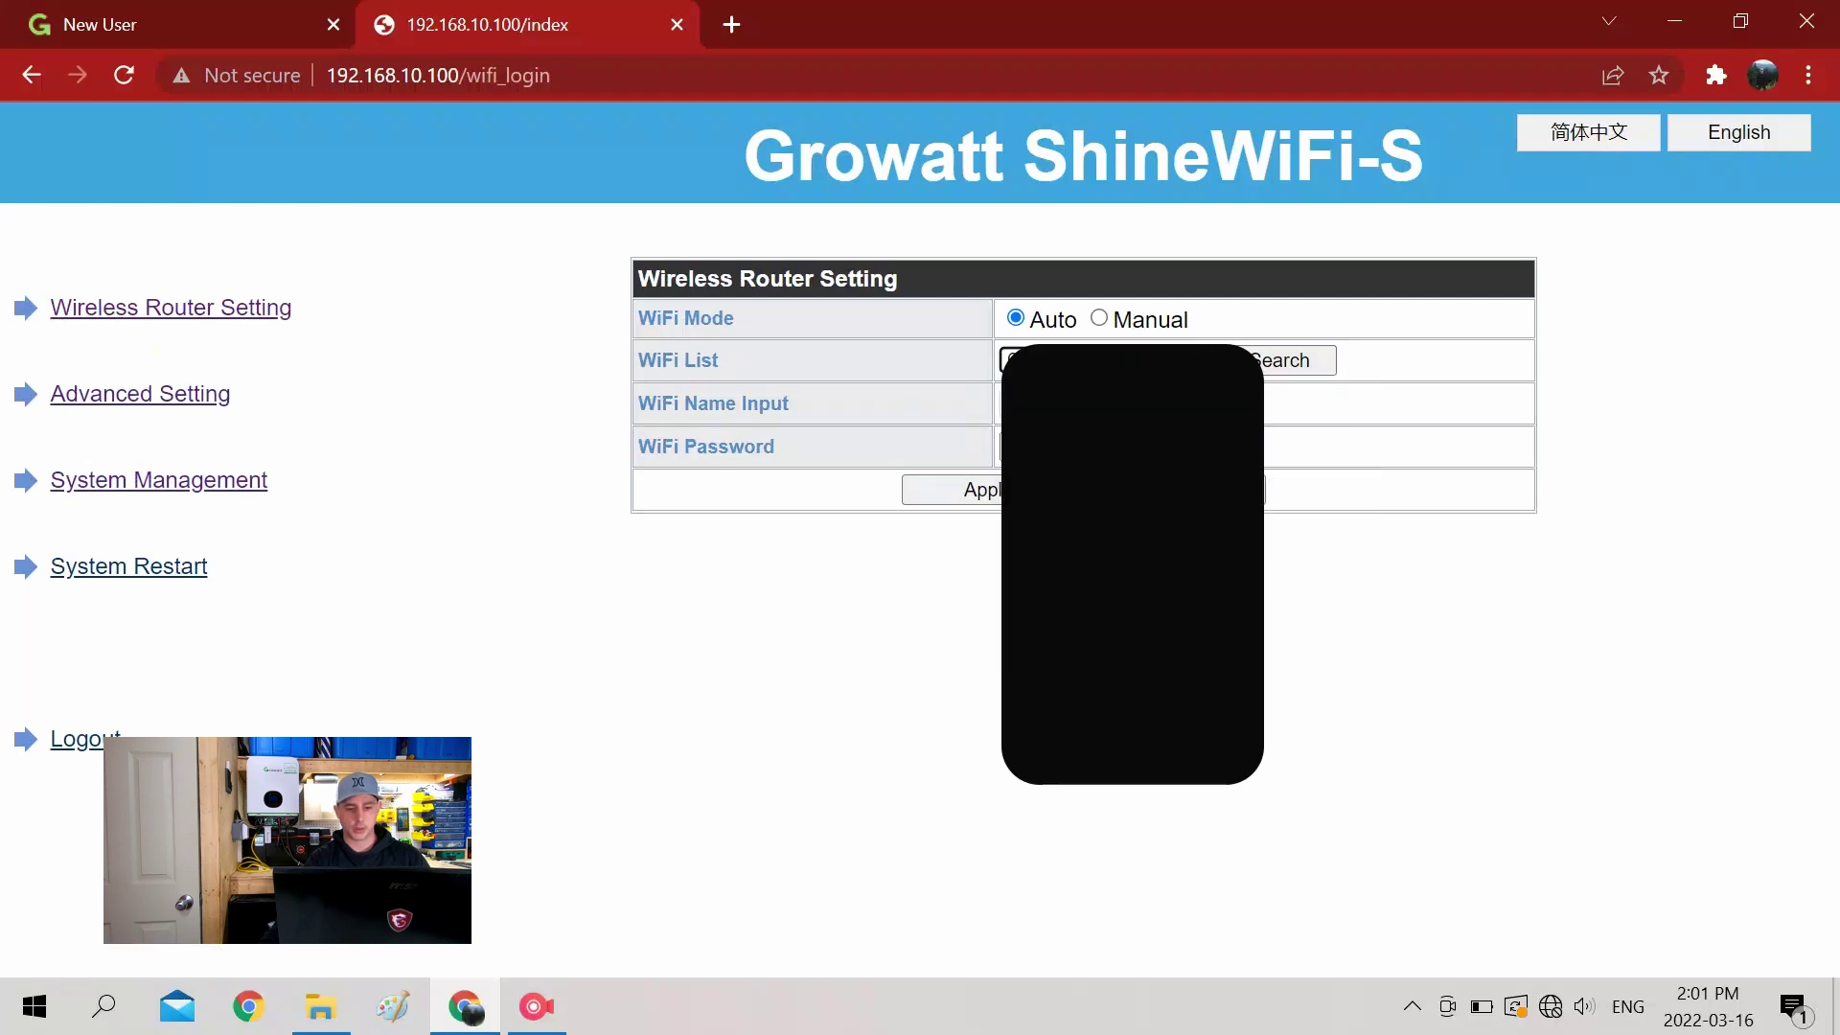
click(1000, 445)
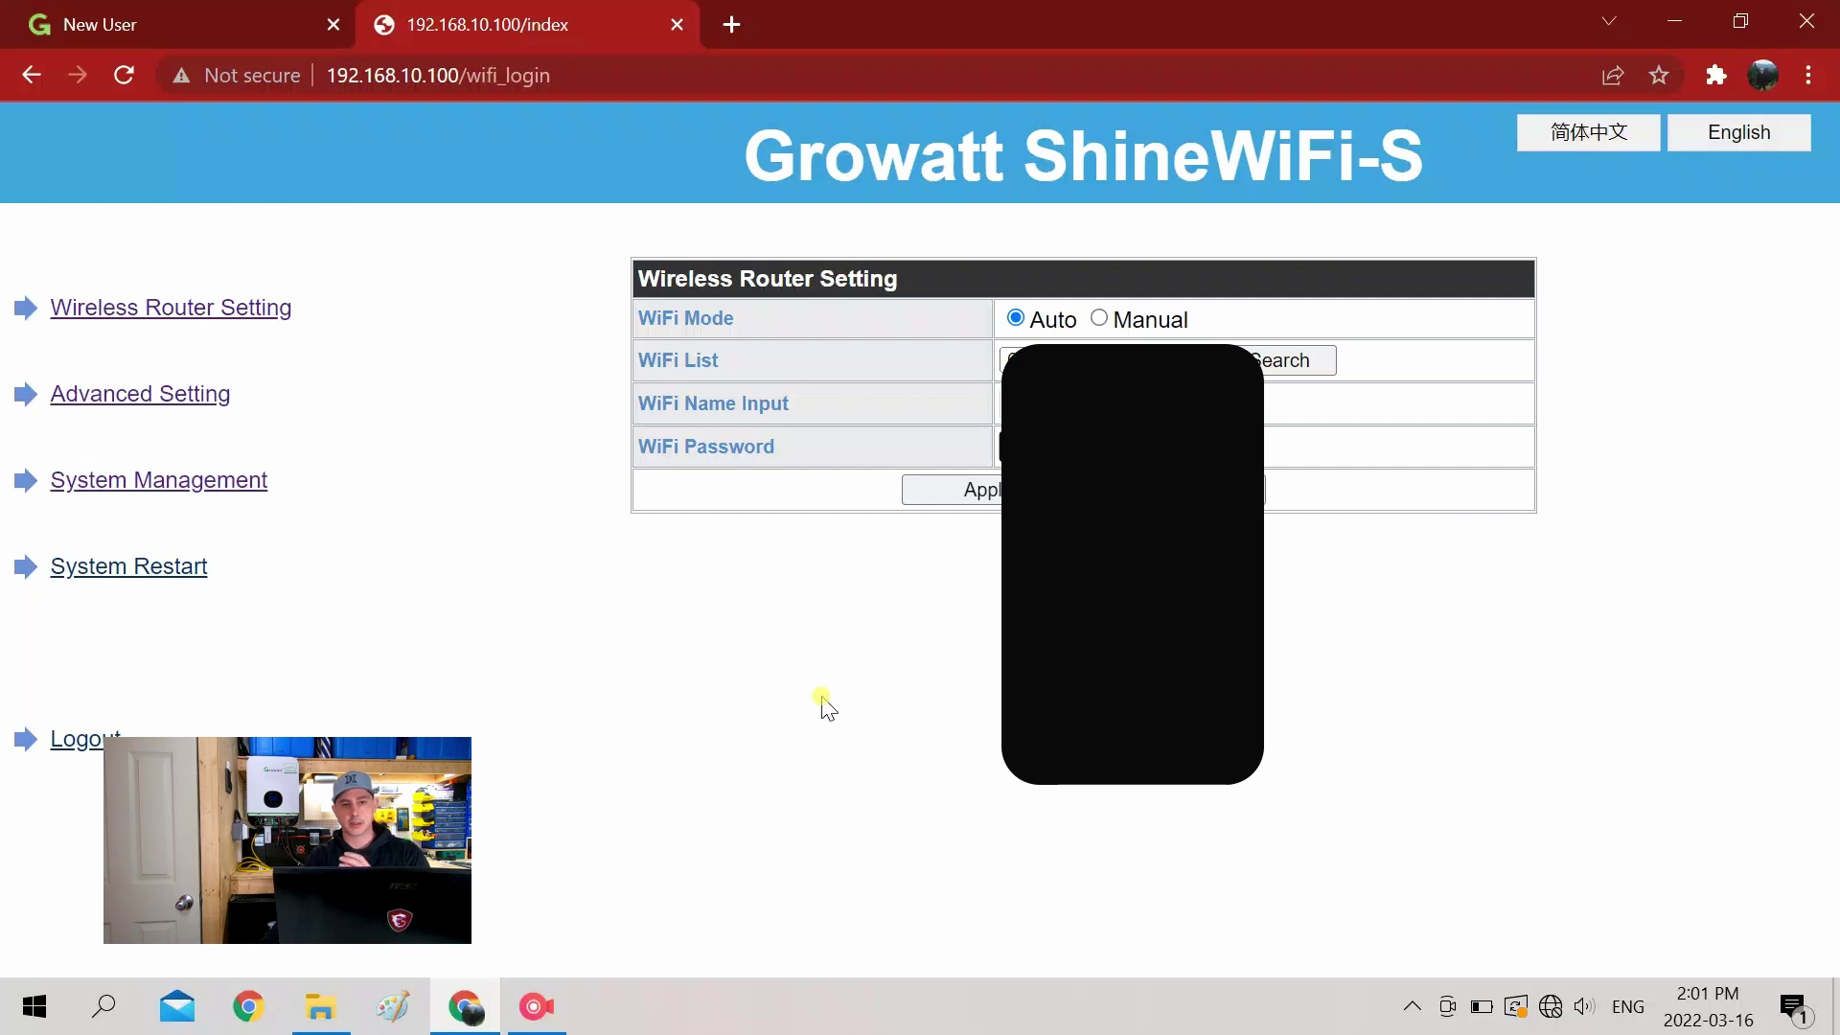
click(979, 488)
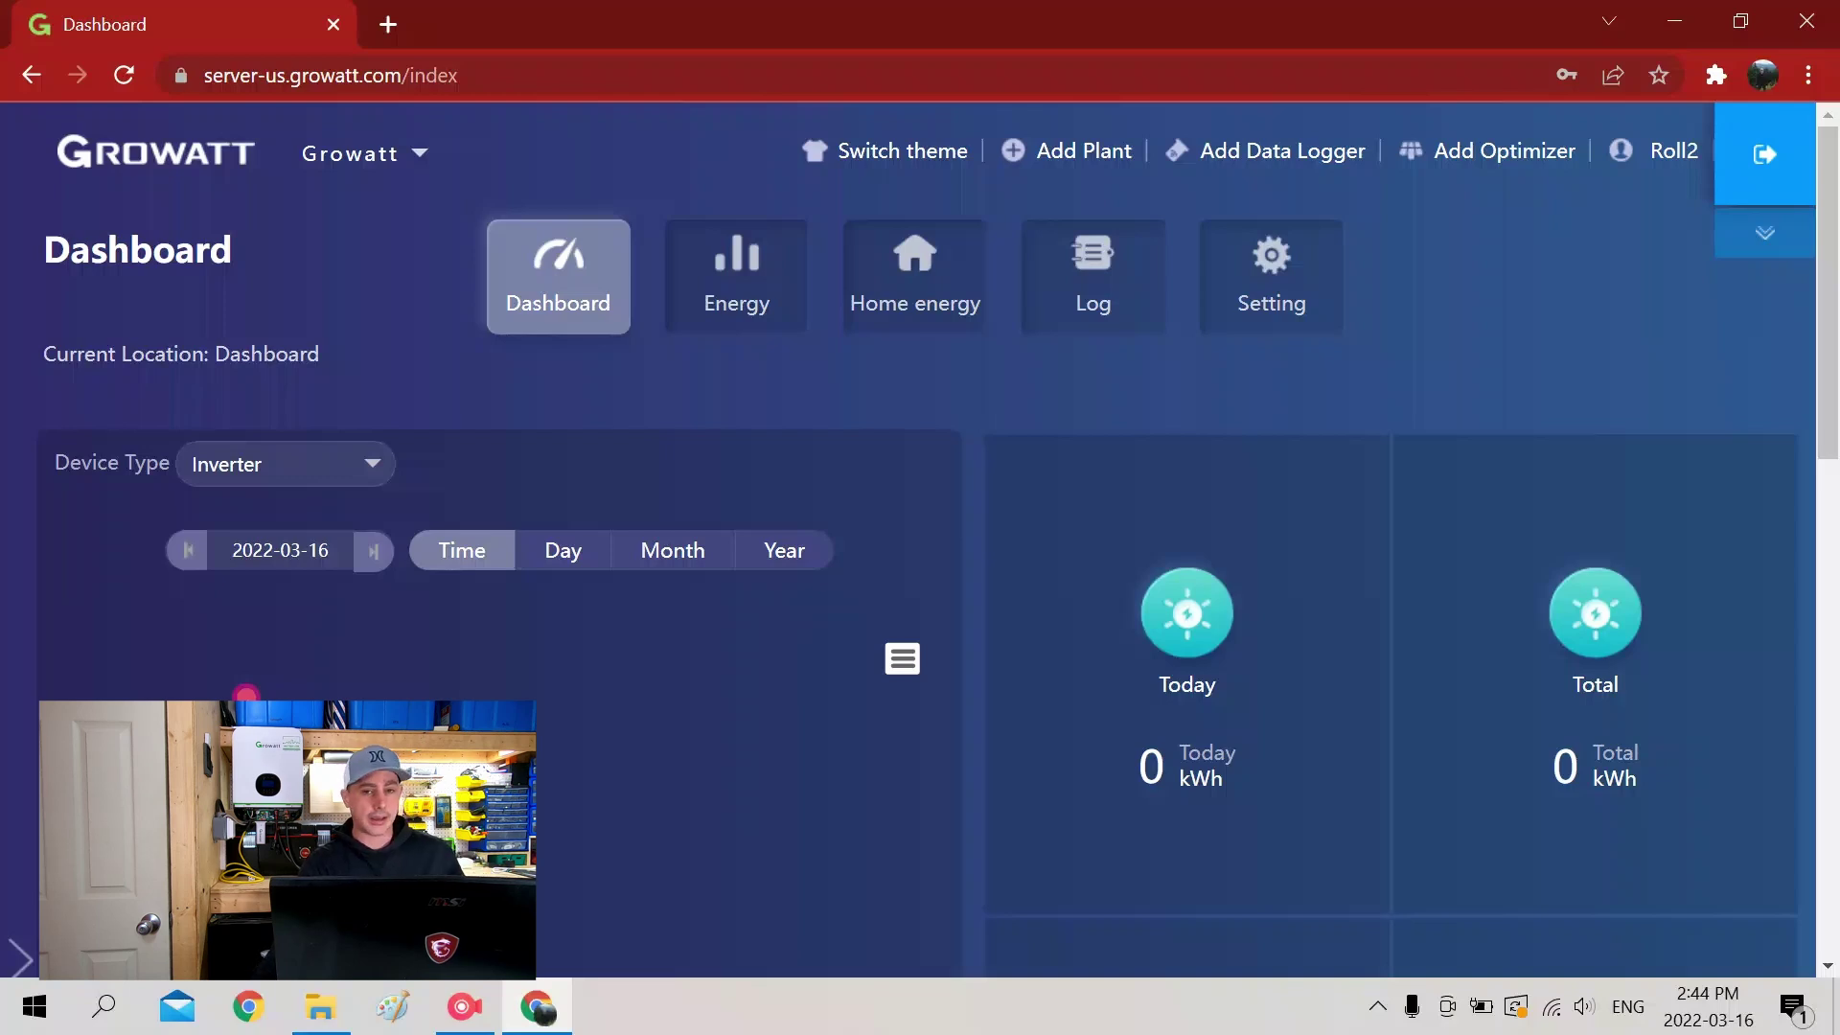
Start registering the dongle through Add Data Logger on the ShineServer dashboard
click(1284, 154)
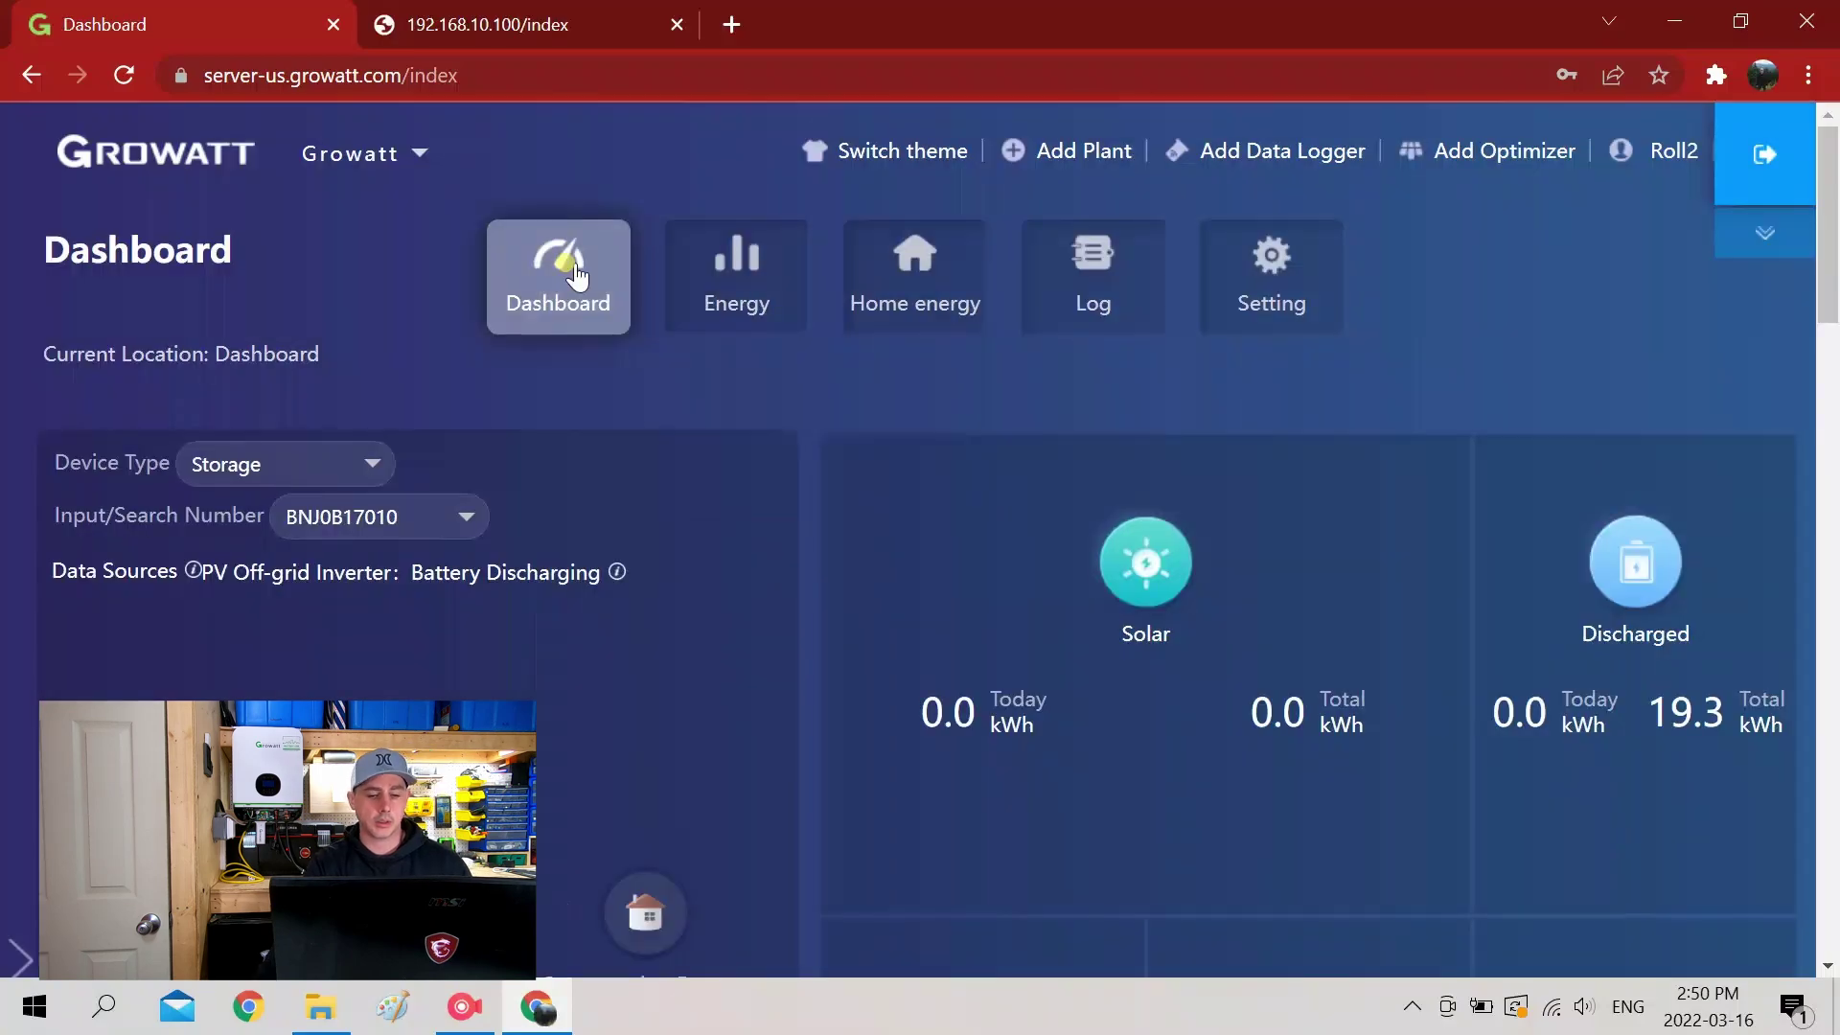
Reload the dashboard with F5 and scroll to the My Photovoltaic Devices list
scroll(576, 272, down, 5)
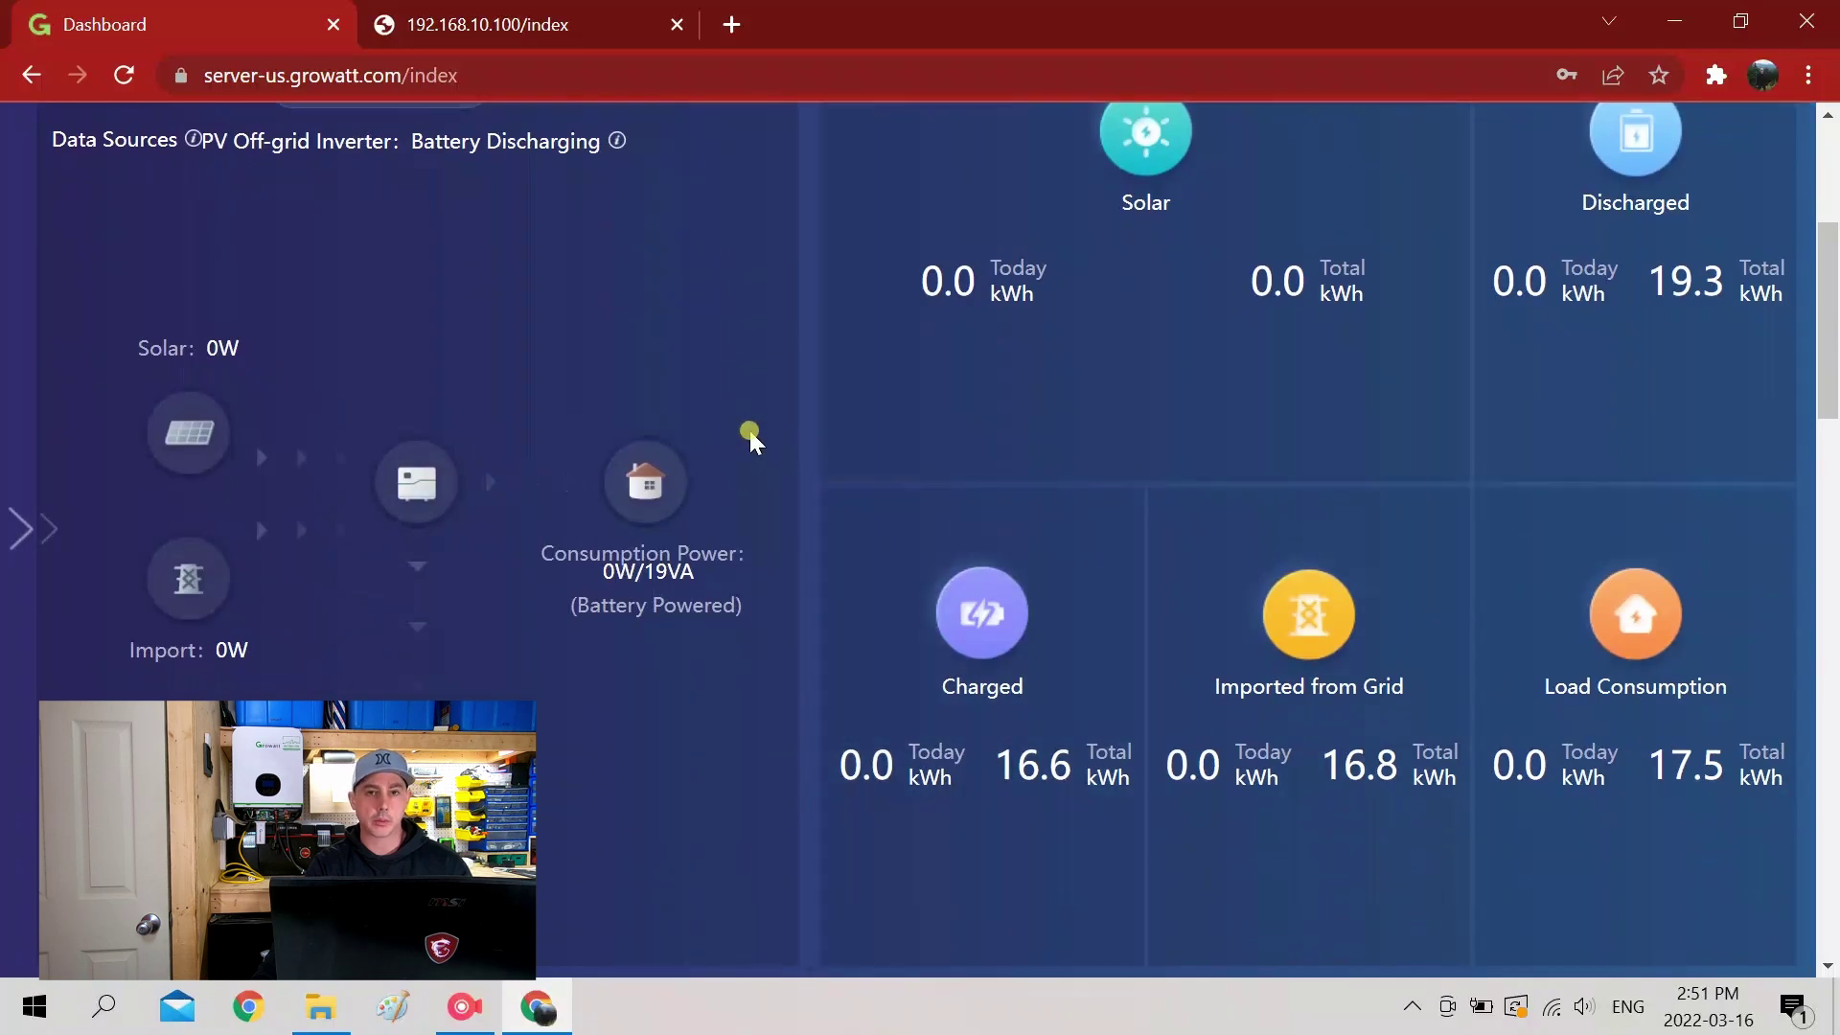
scroll(750, 430, up, 3)
scroll(749, 429, down, 3)
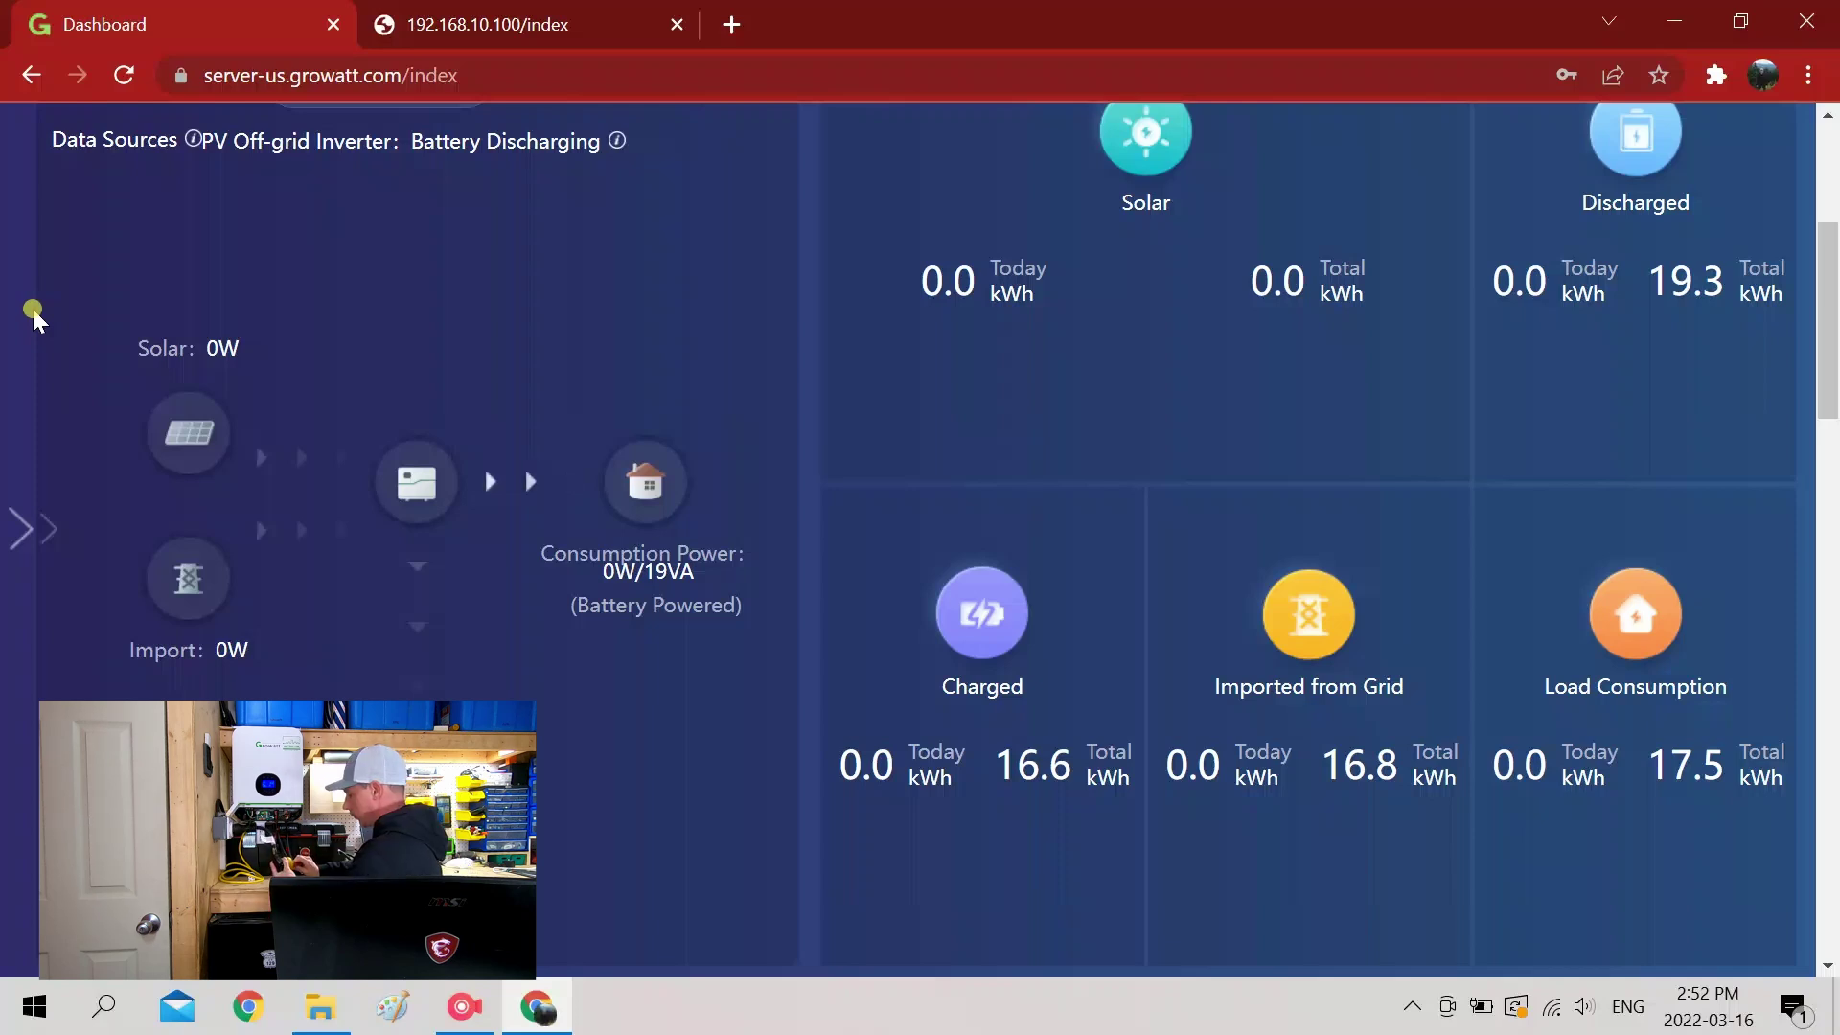
scroll(33, 316, down, 1)
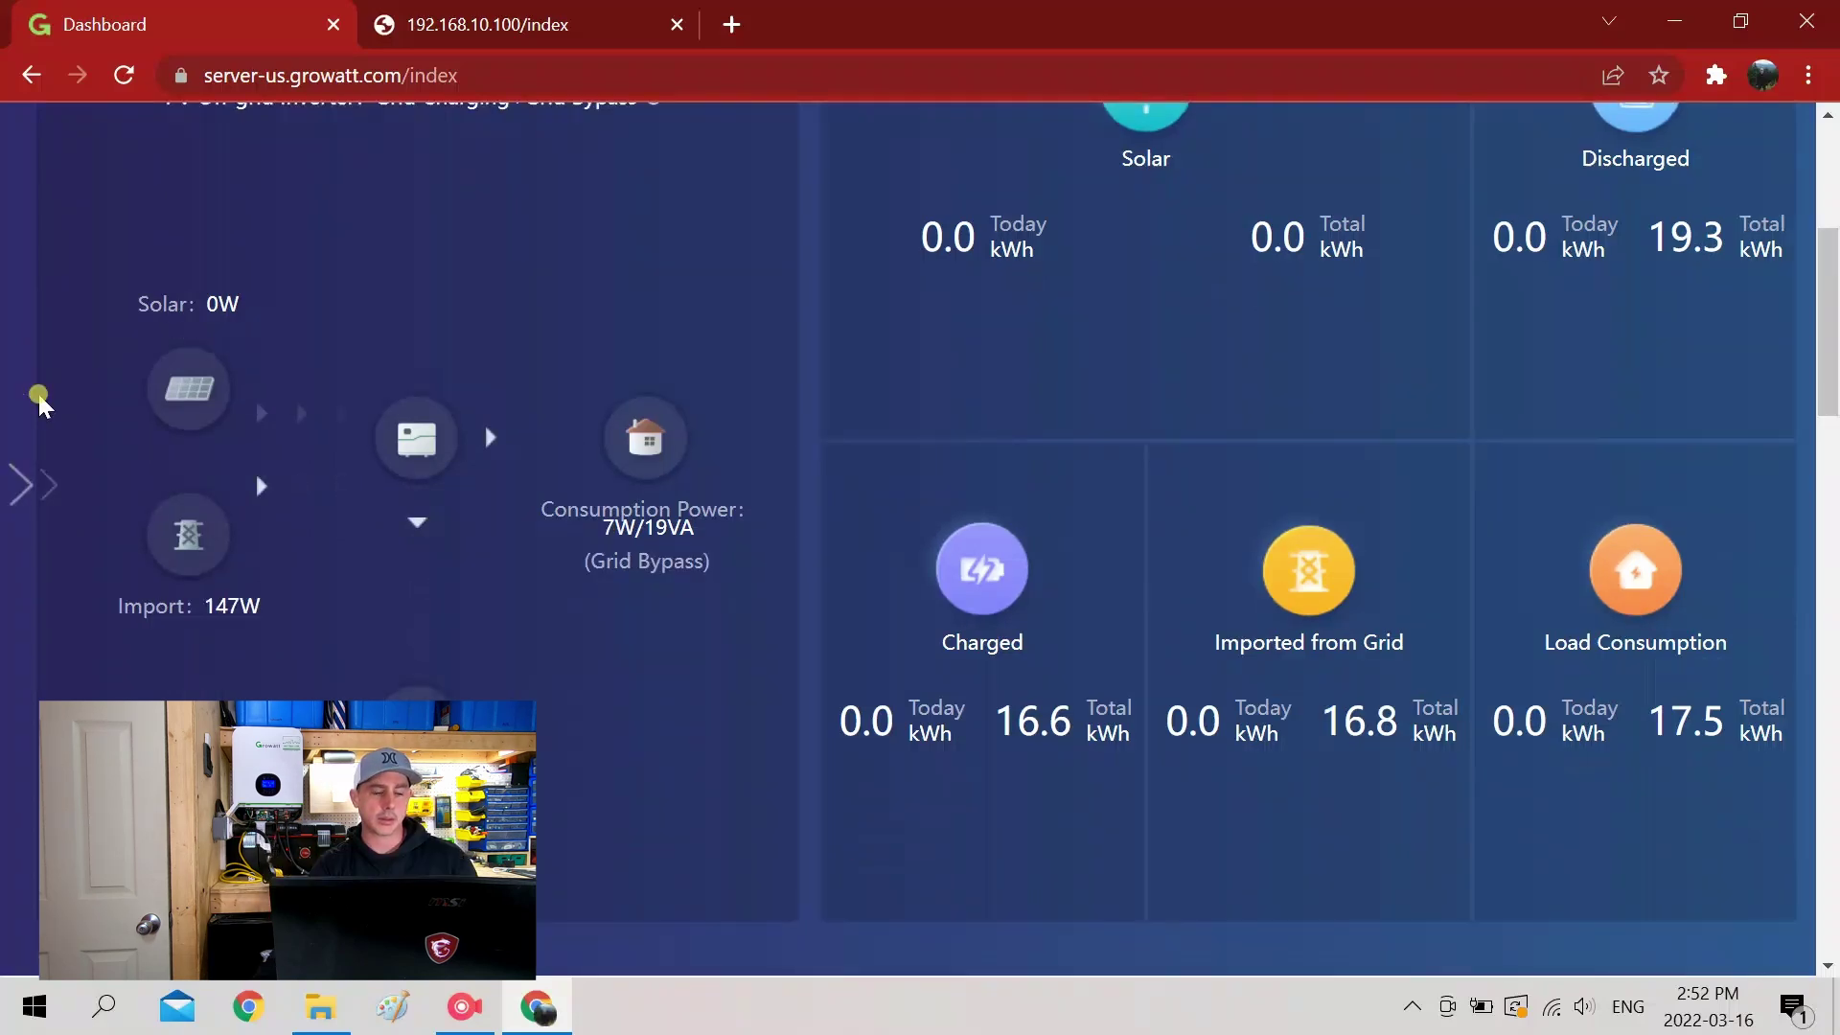
key(F5)
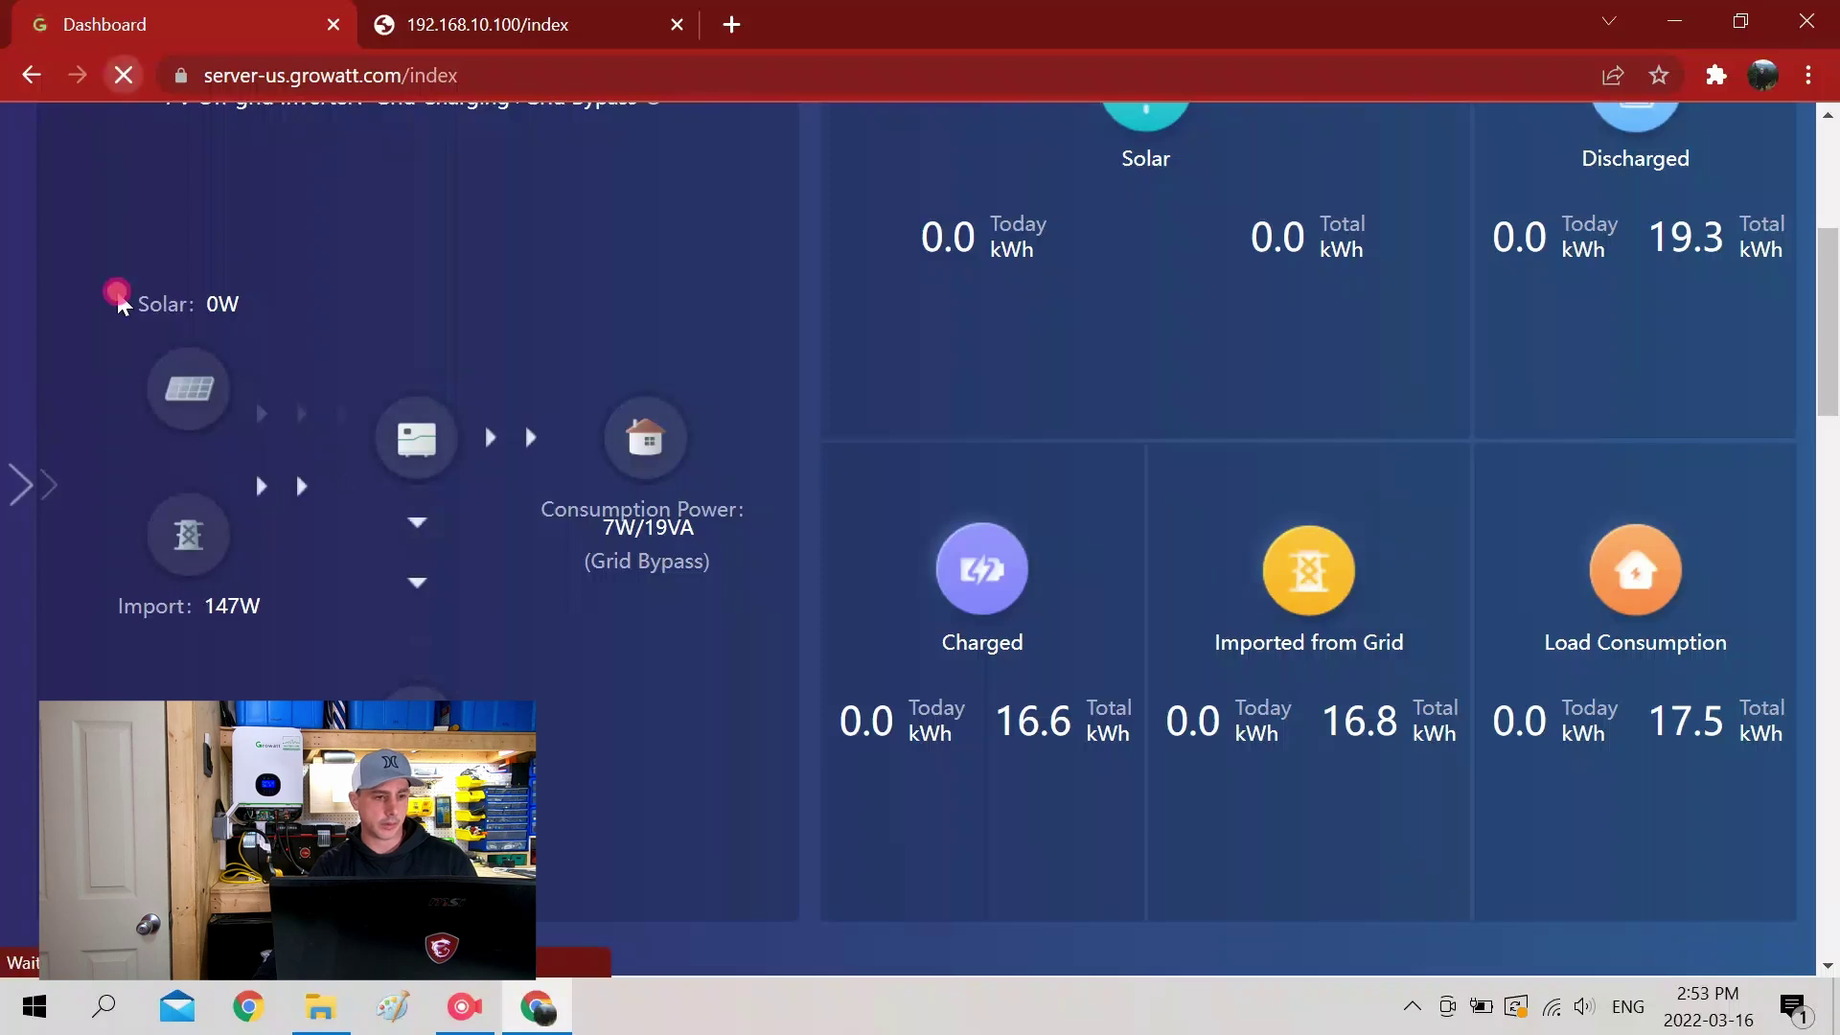
scroll(51, 436, down, 4)
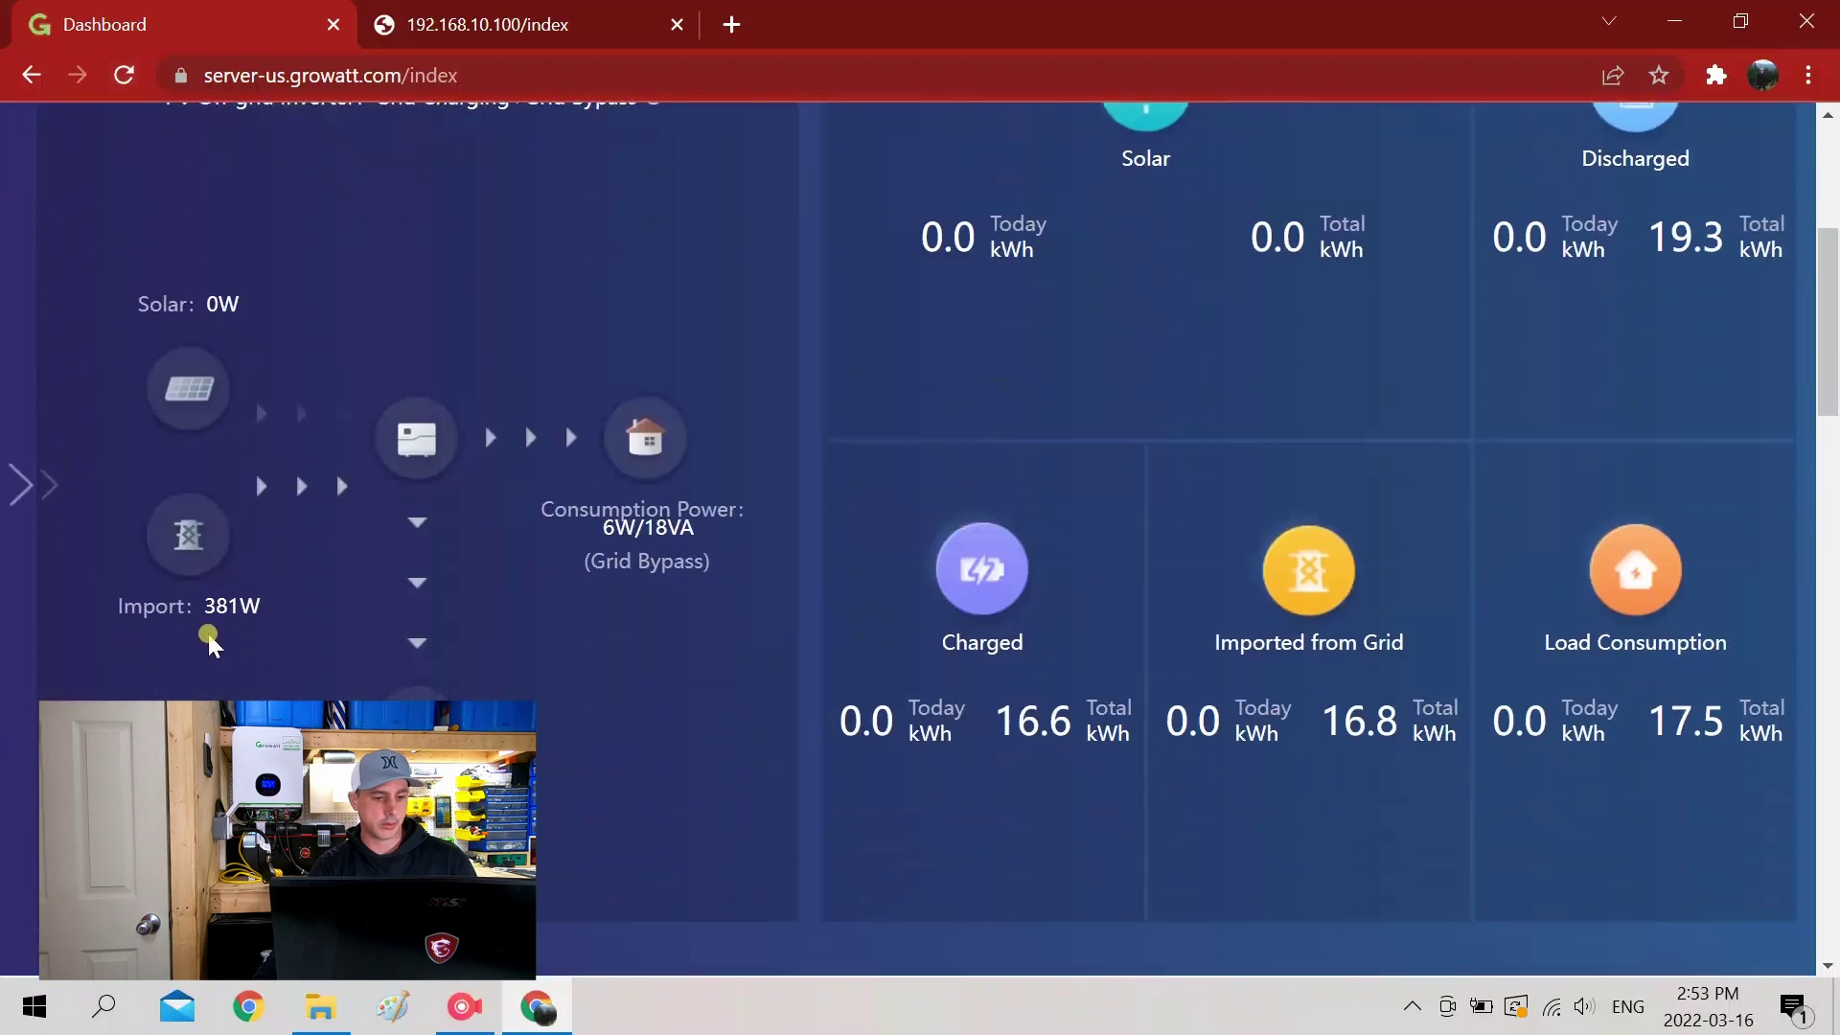
triple_click(211, 604)
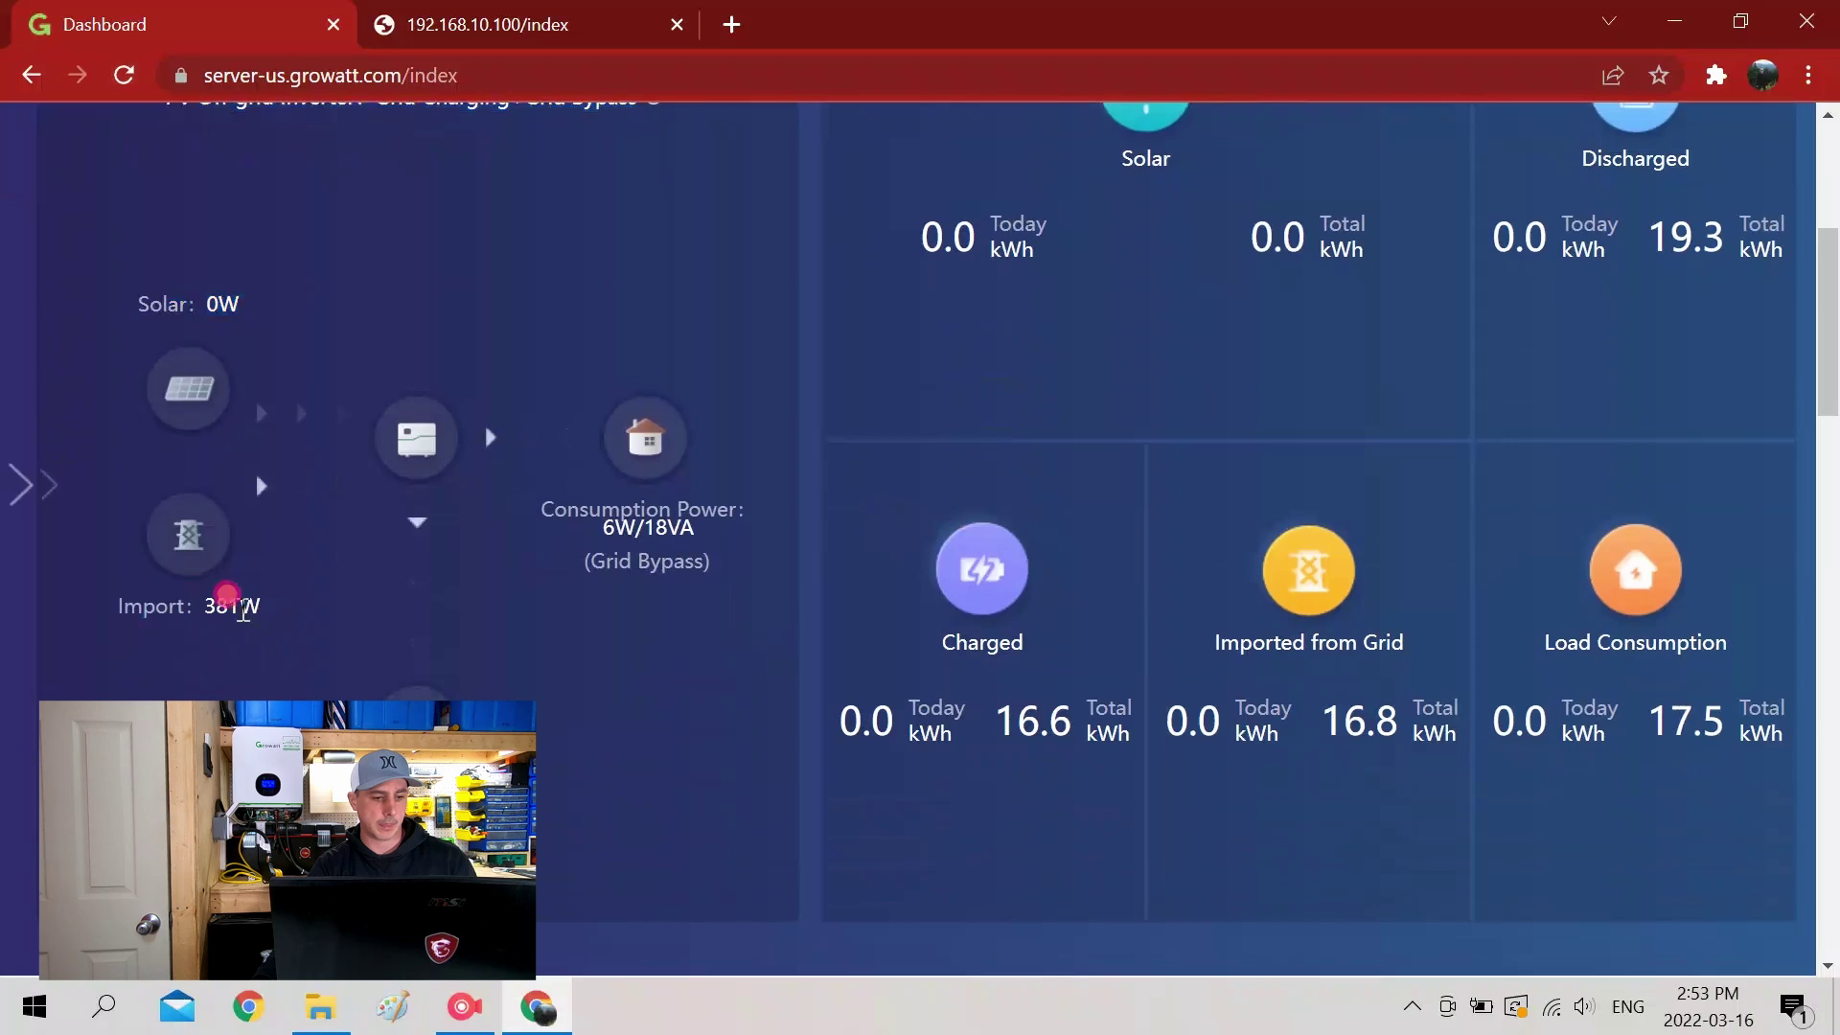
scroll(578, 400, up, 1)
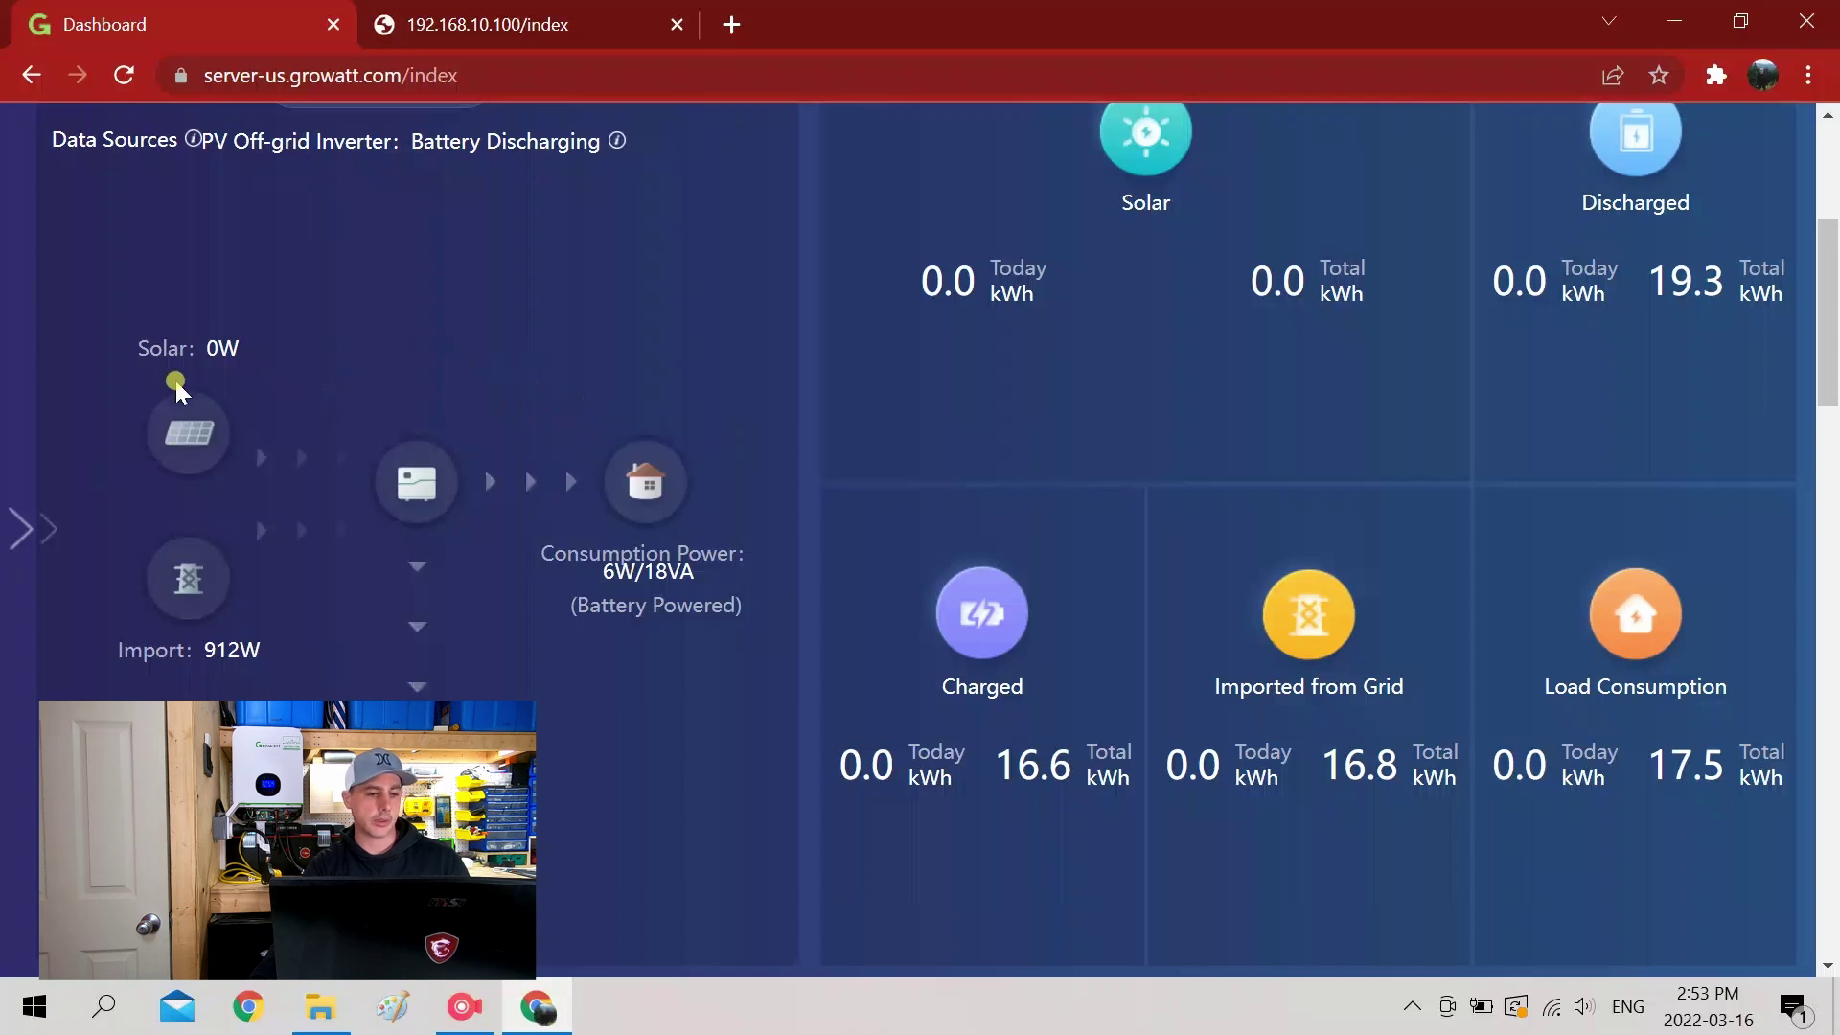
scroll(86, 431, down, 1)
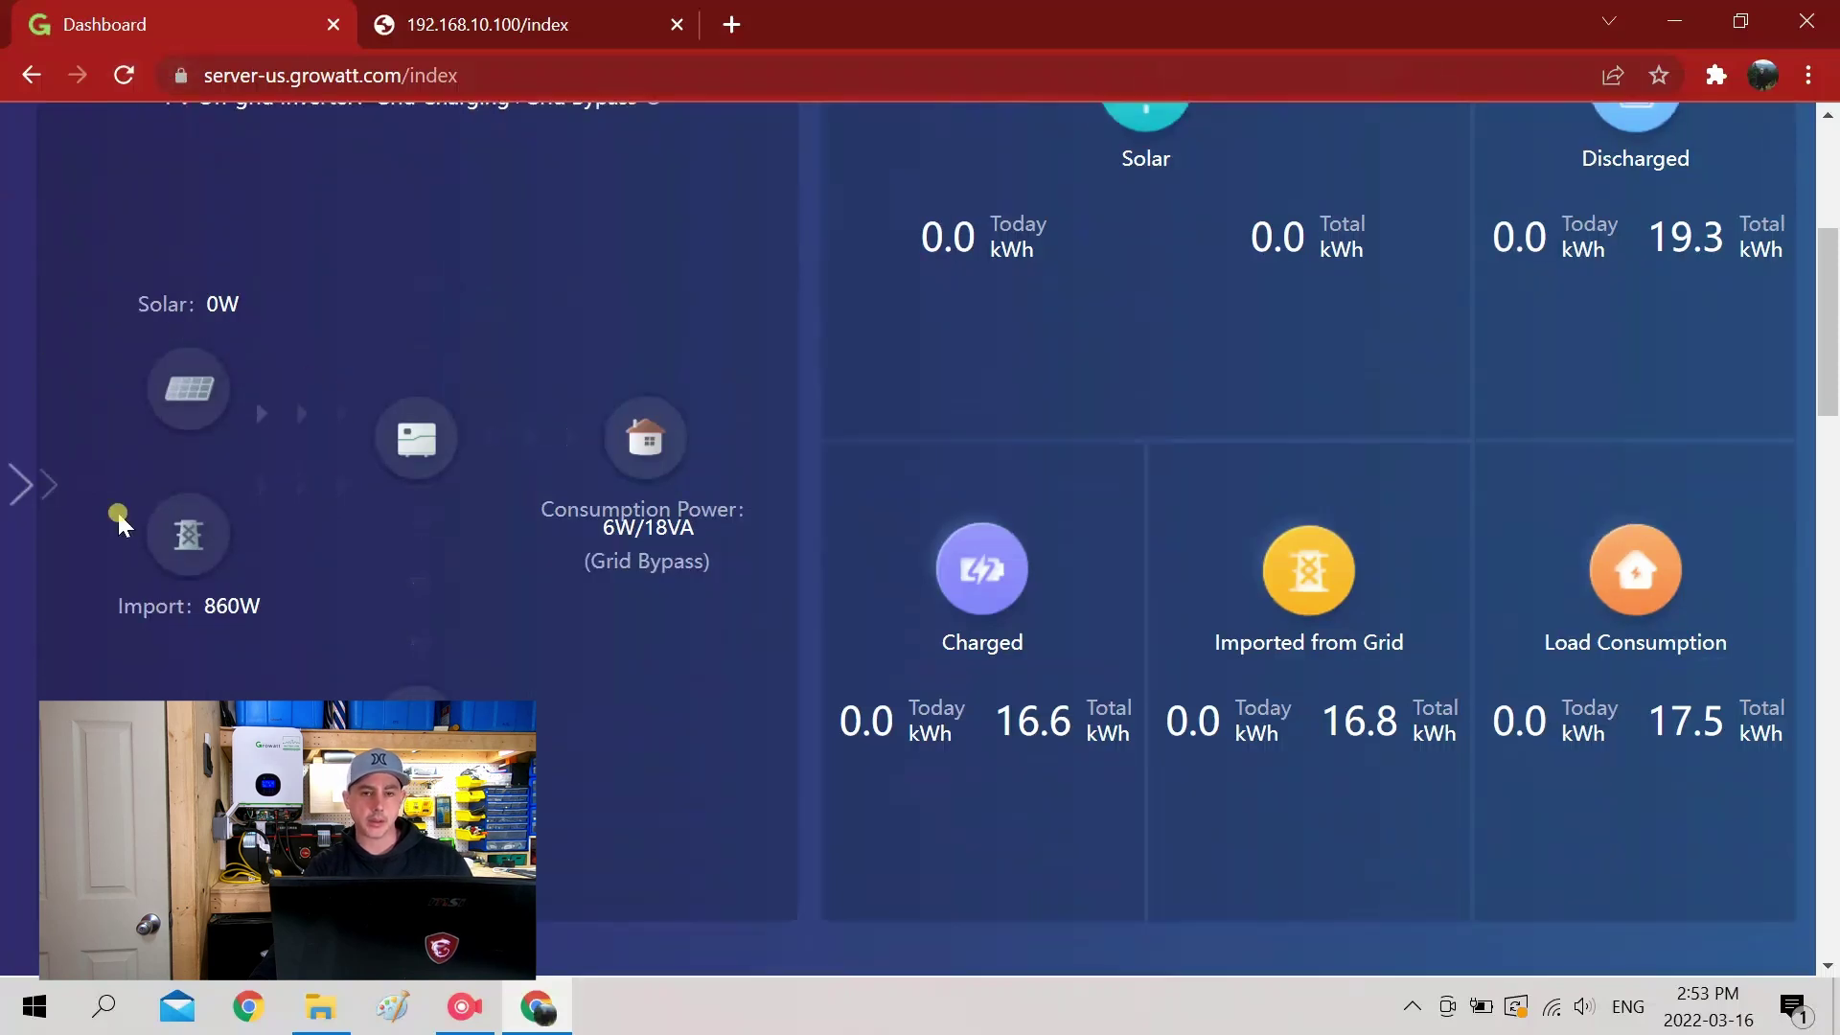
scroll(114, 519, up, 5)
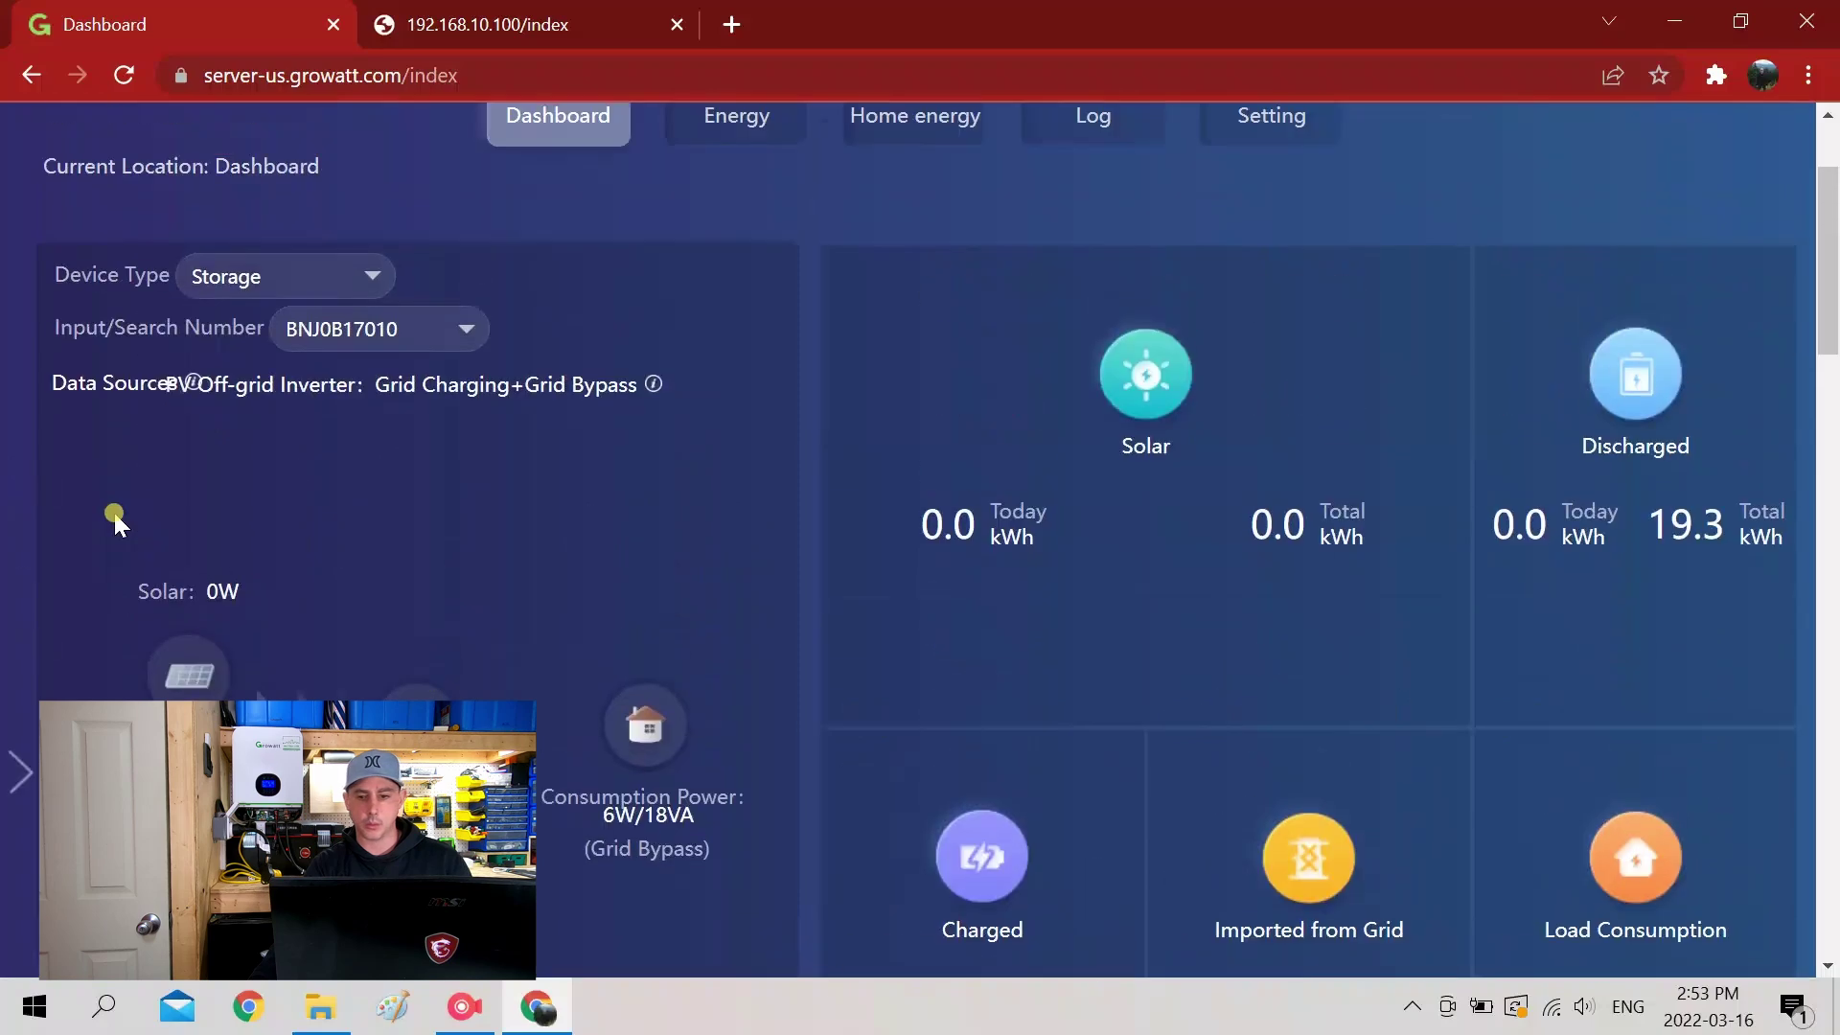
scroll(46, 470, down, 3)
scroll(46, 469, up, 3)
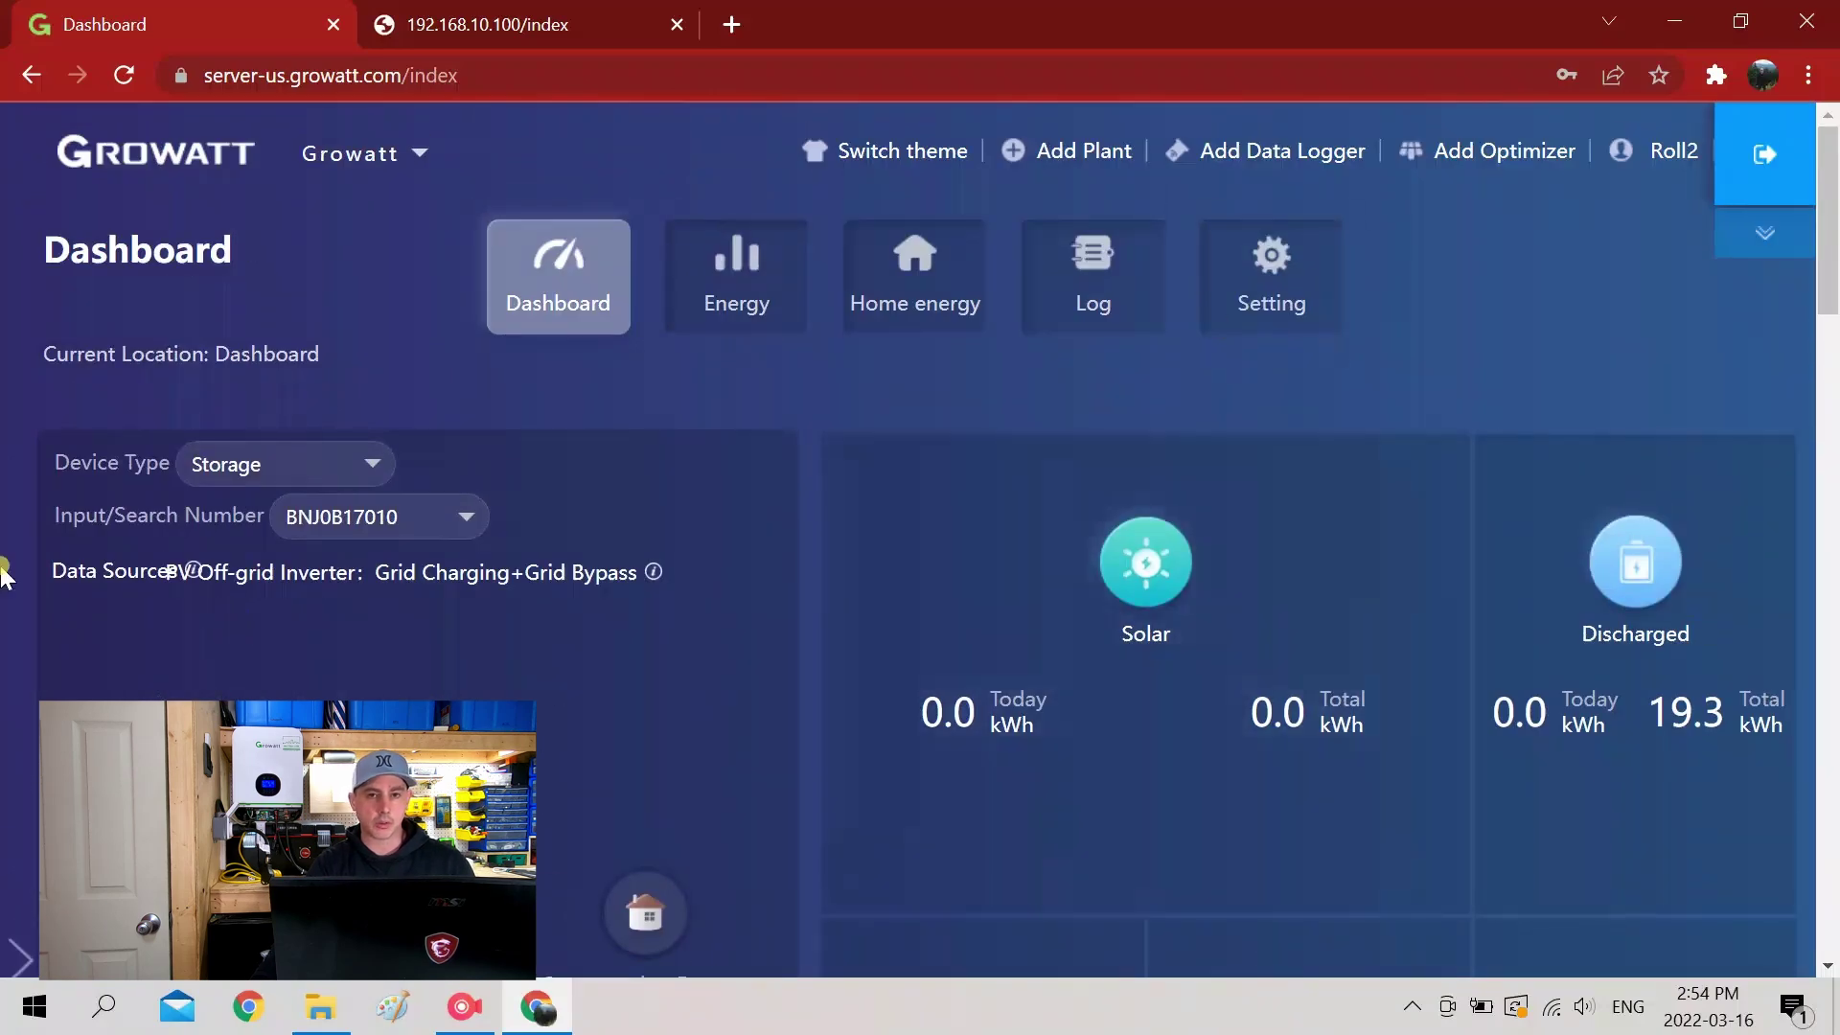
scroll(5, 575, down, 15)
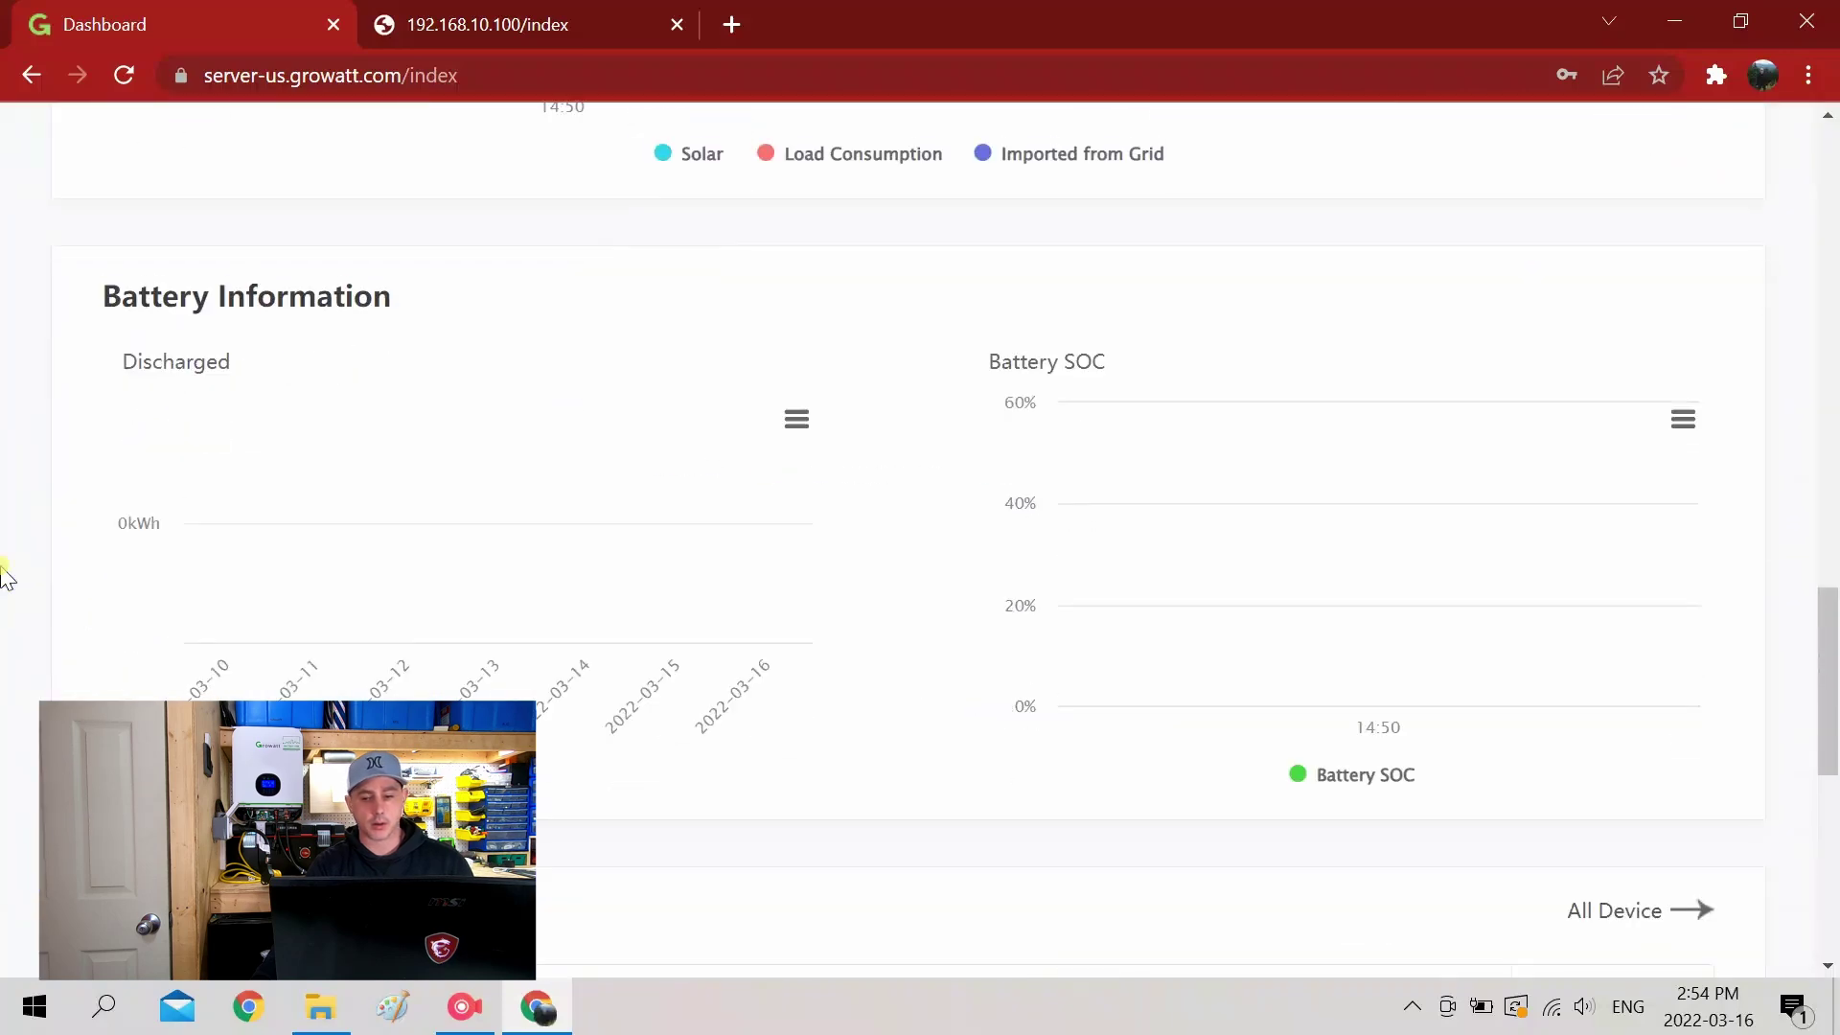
scroll(5, 575, down, 3)
scroll(5, 575, up, 1)
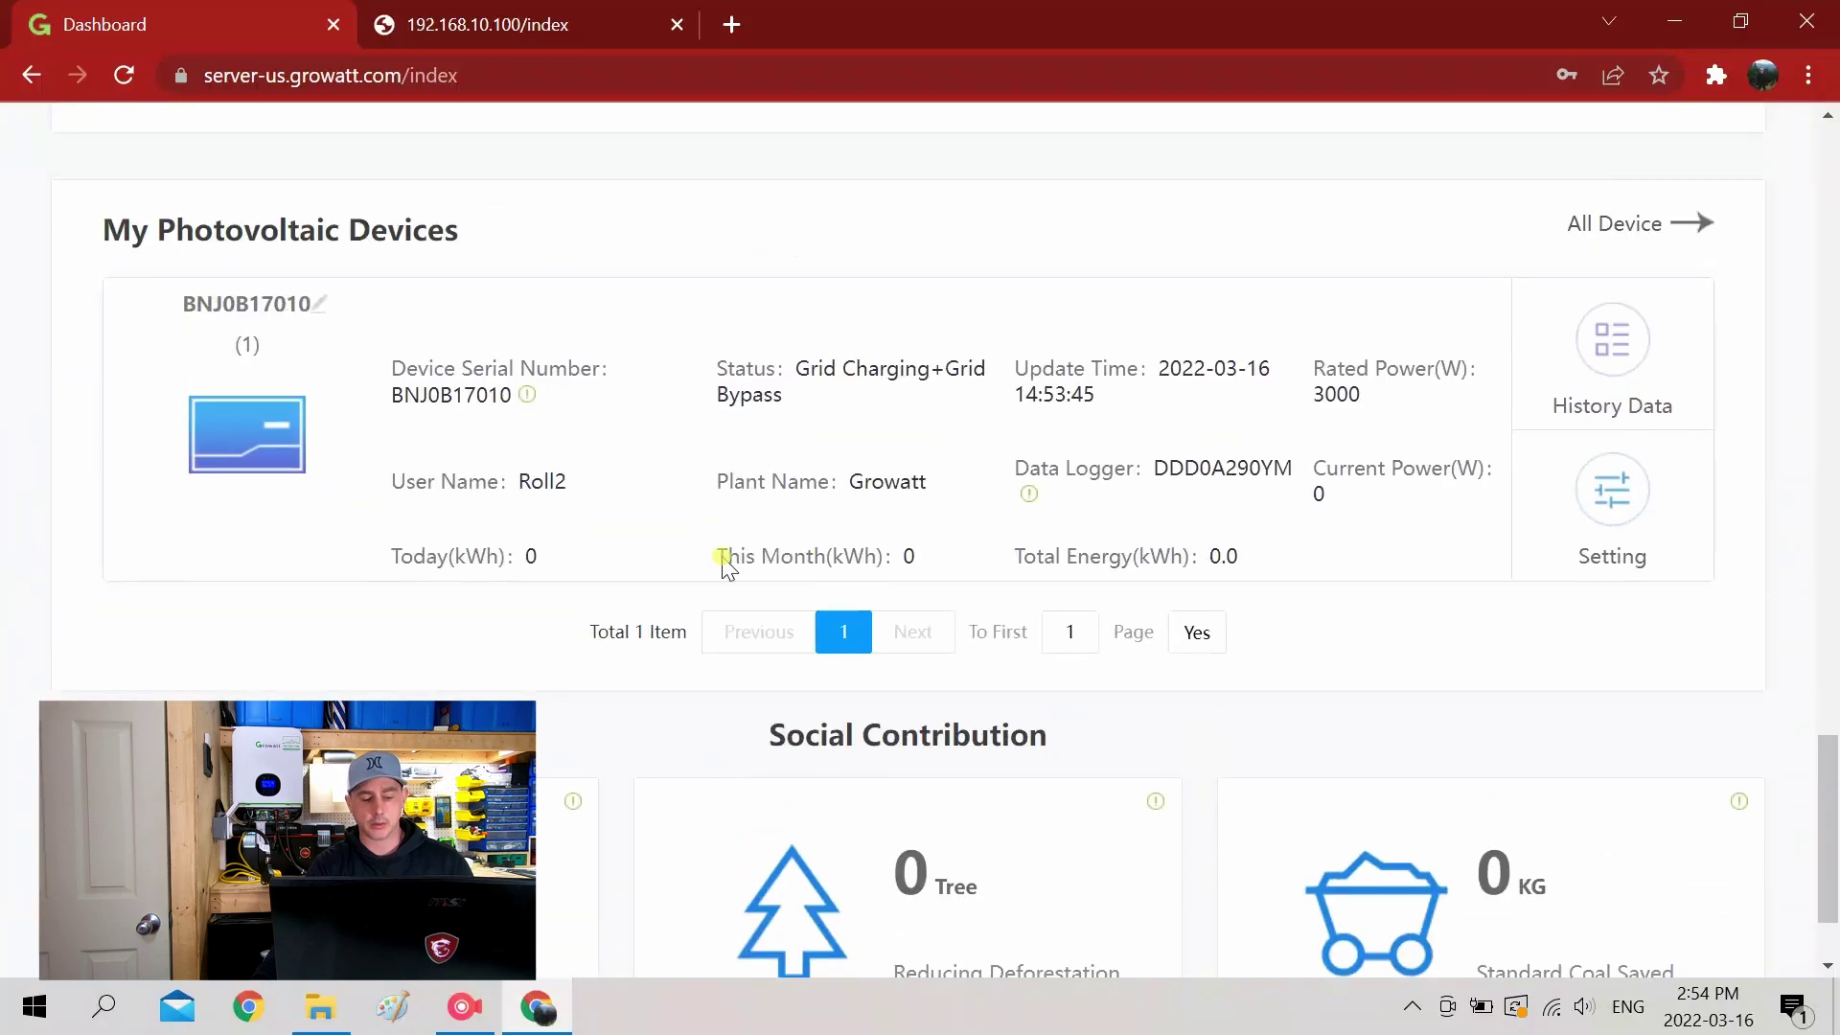
Open Setting for inverter BNJ0B17010 and accept the function disclaimer
click(1593, 503)
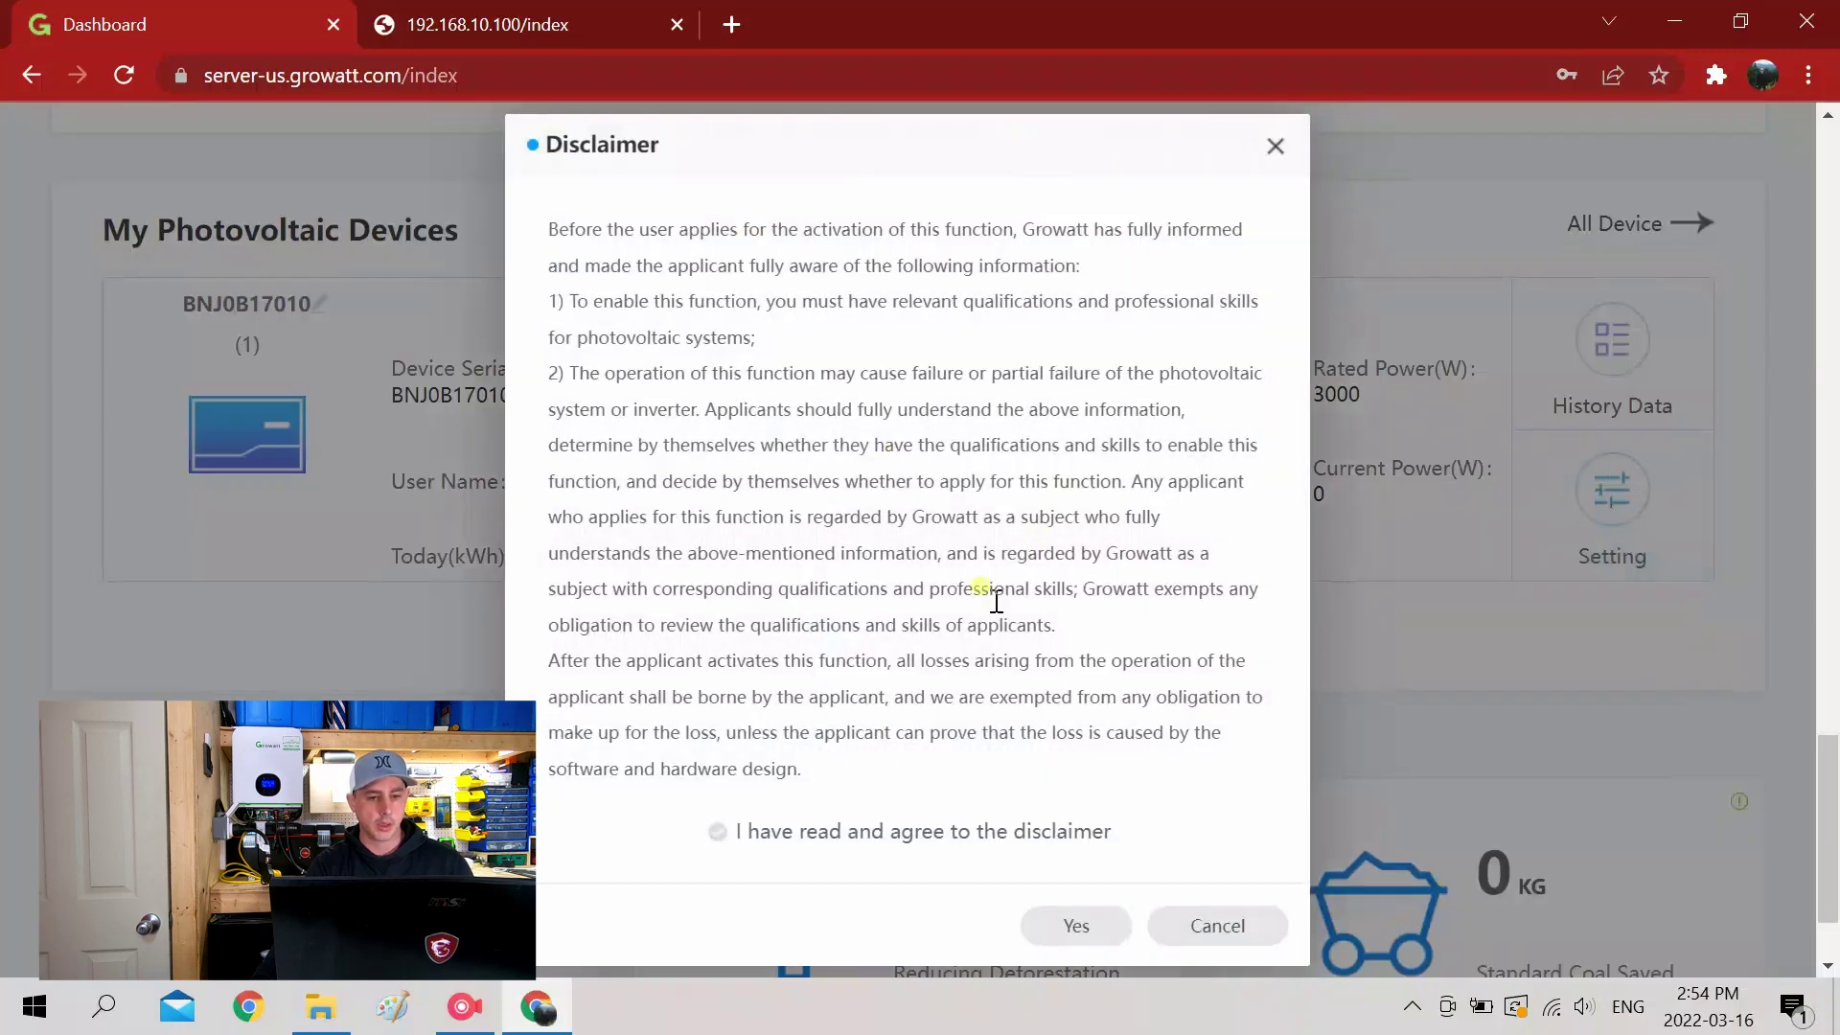
click(1079, 849)
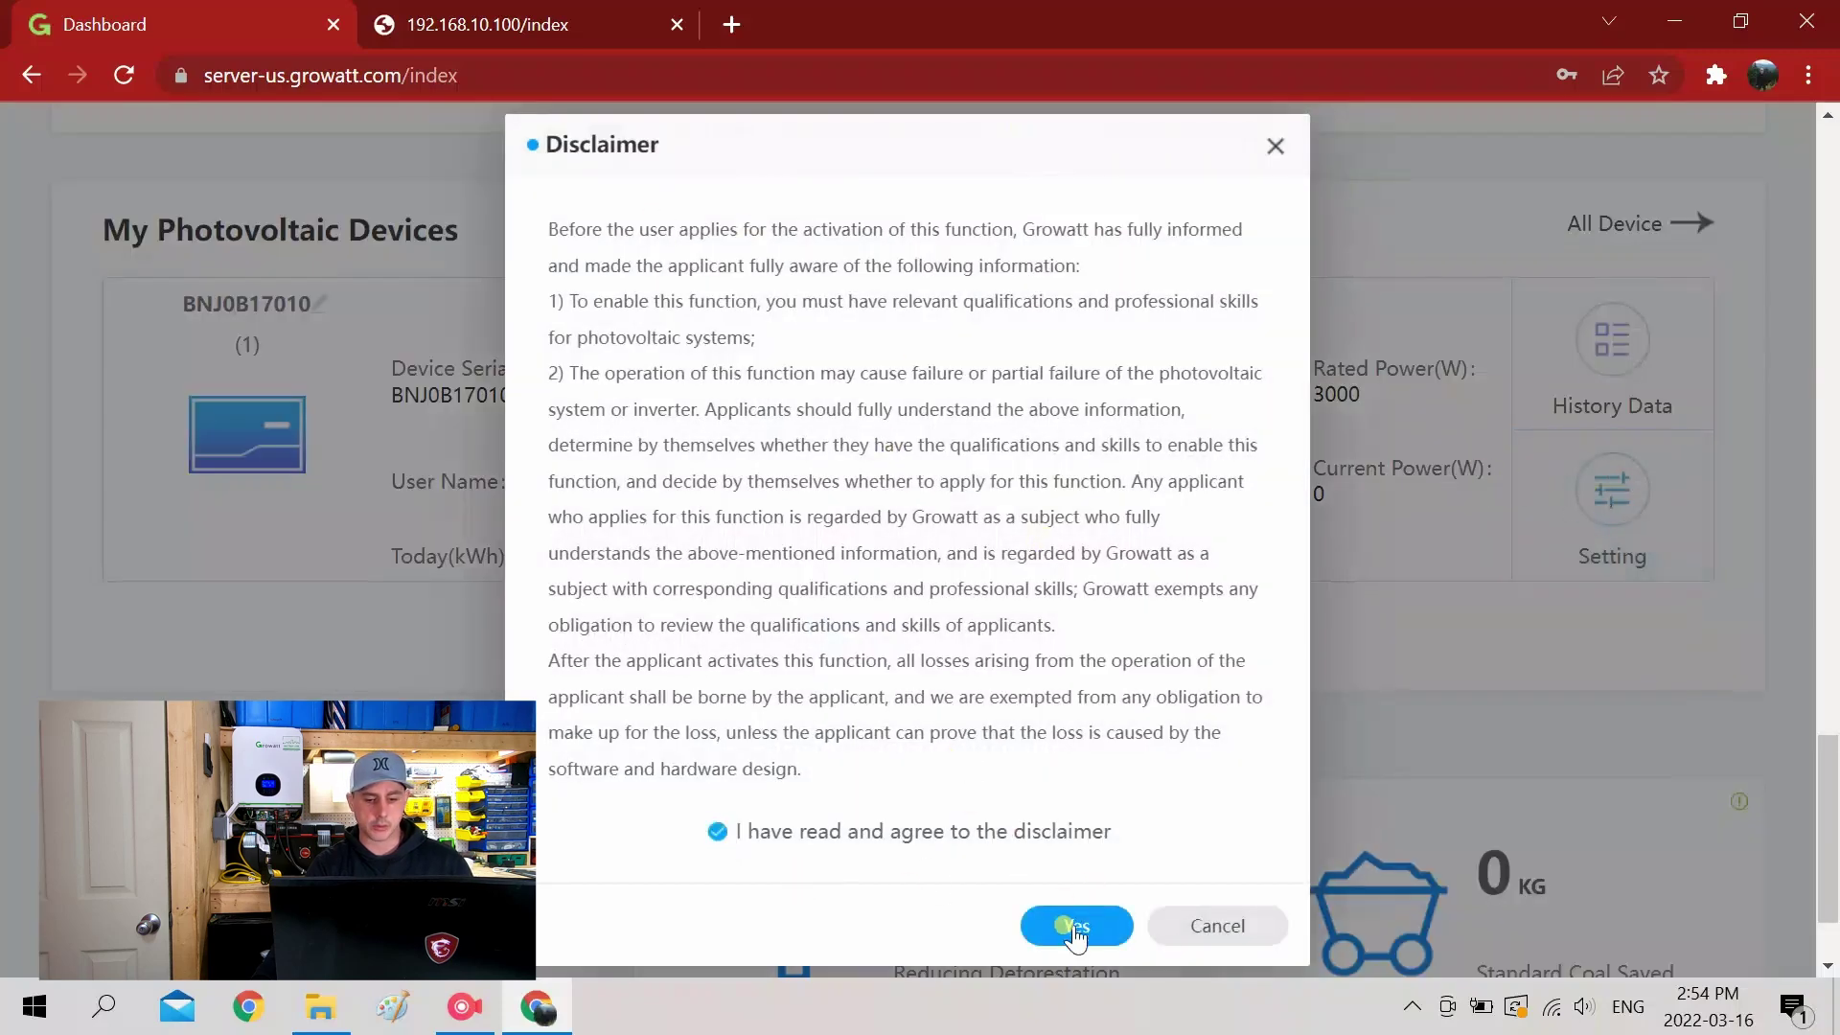
click(1075, 927)
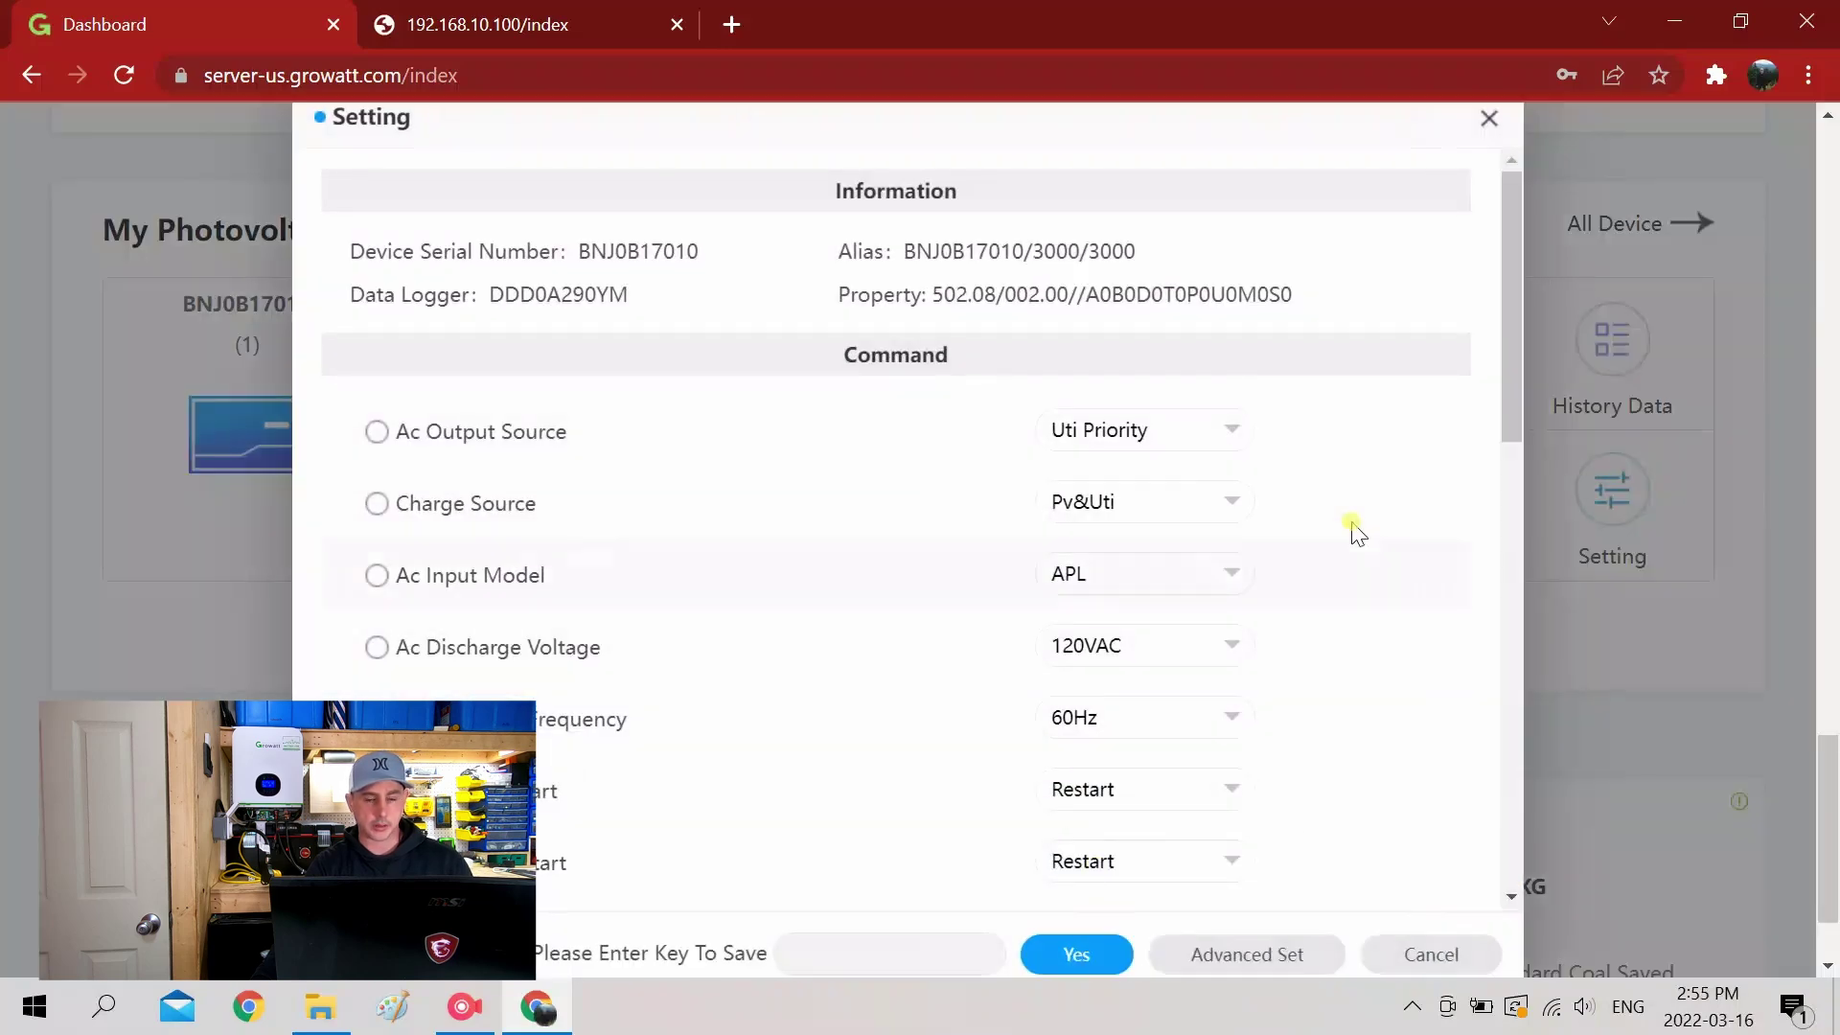
Leave Ac Output Source unchanged and save Maximum Ac Charge Current as 40 A
click(1211, 437)
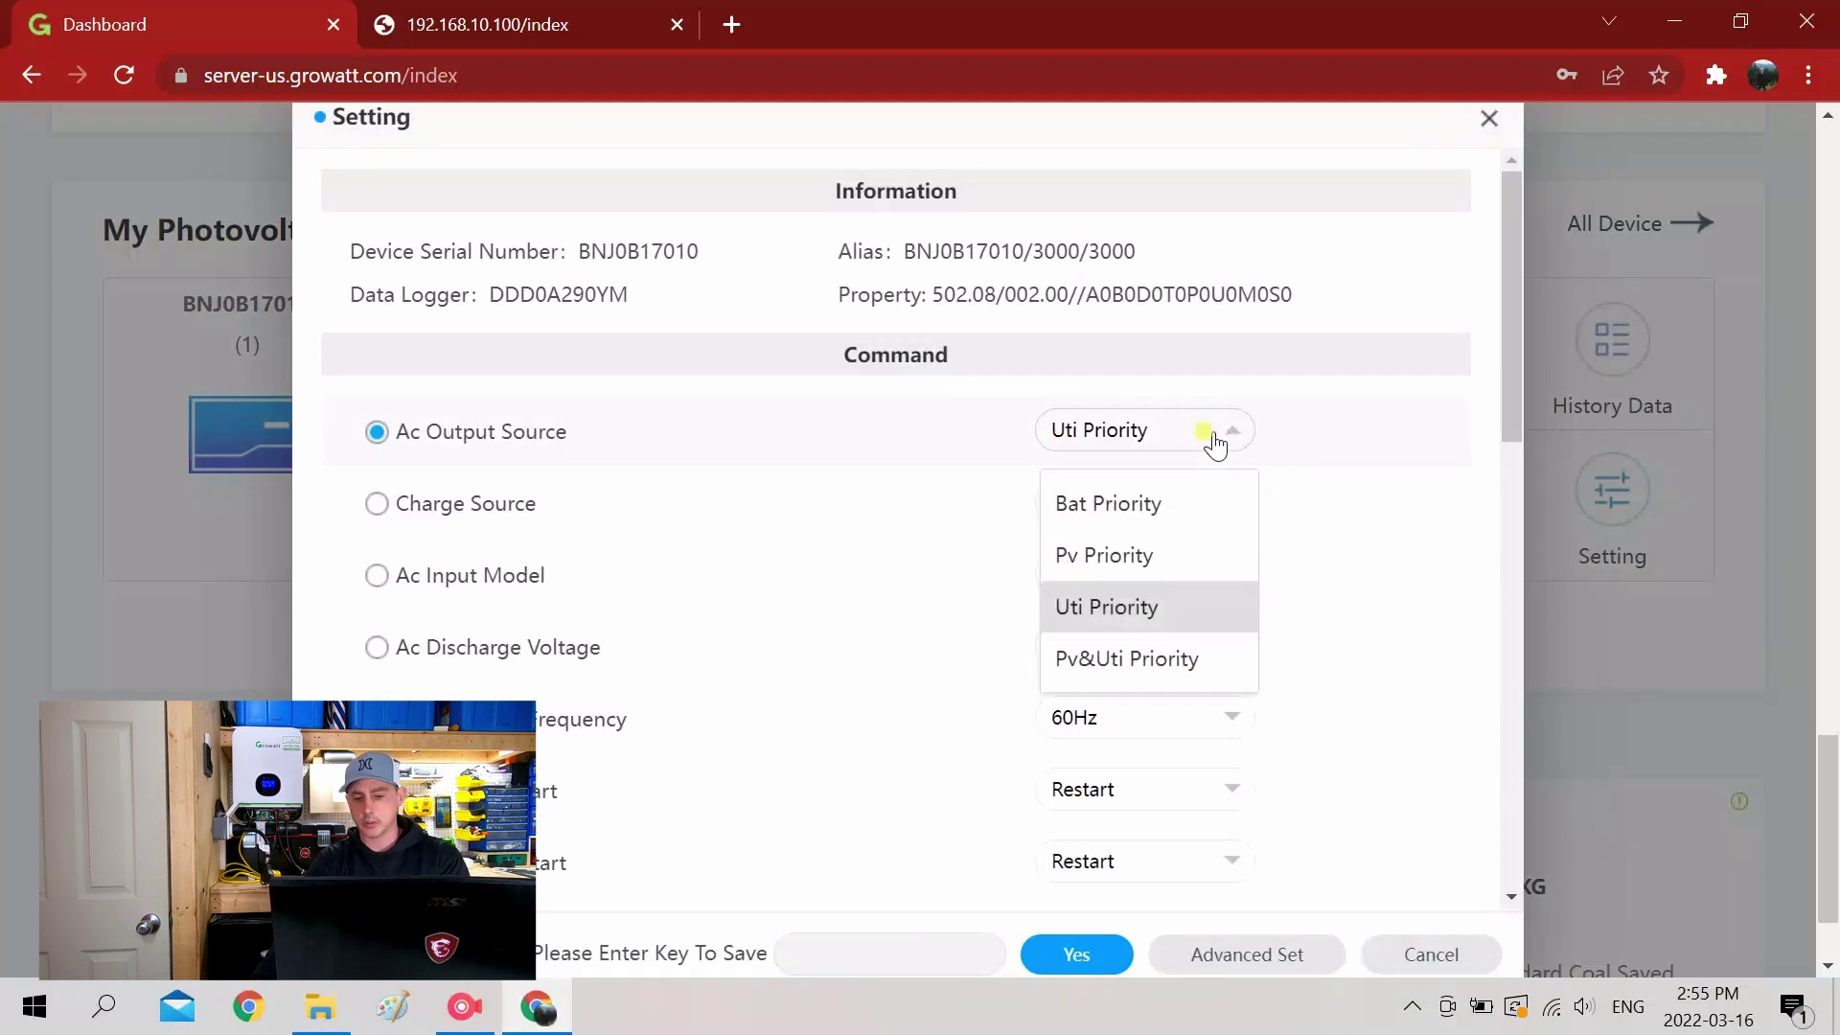
click(1385, 577)
scroll(1383, 585, down, 1)
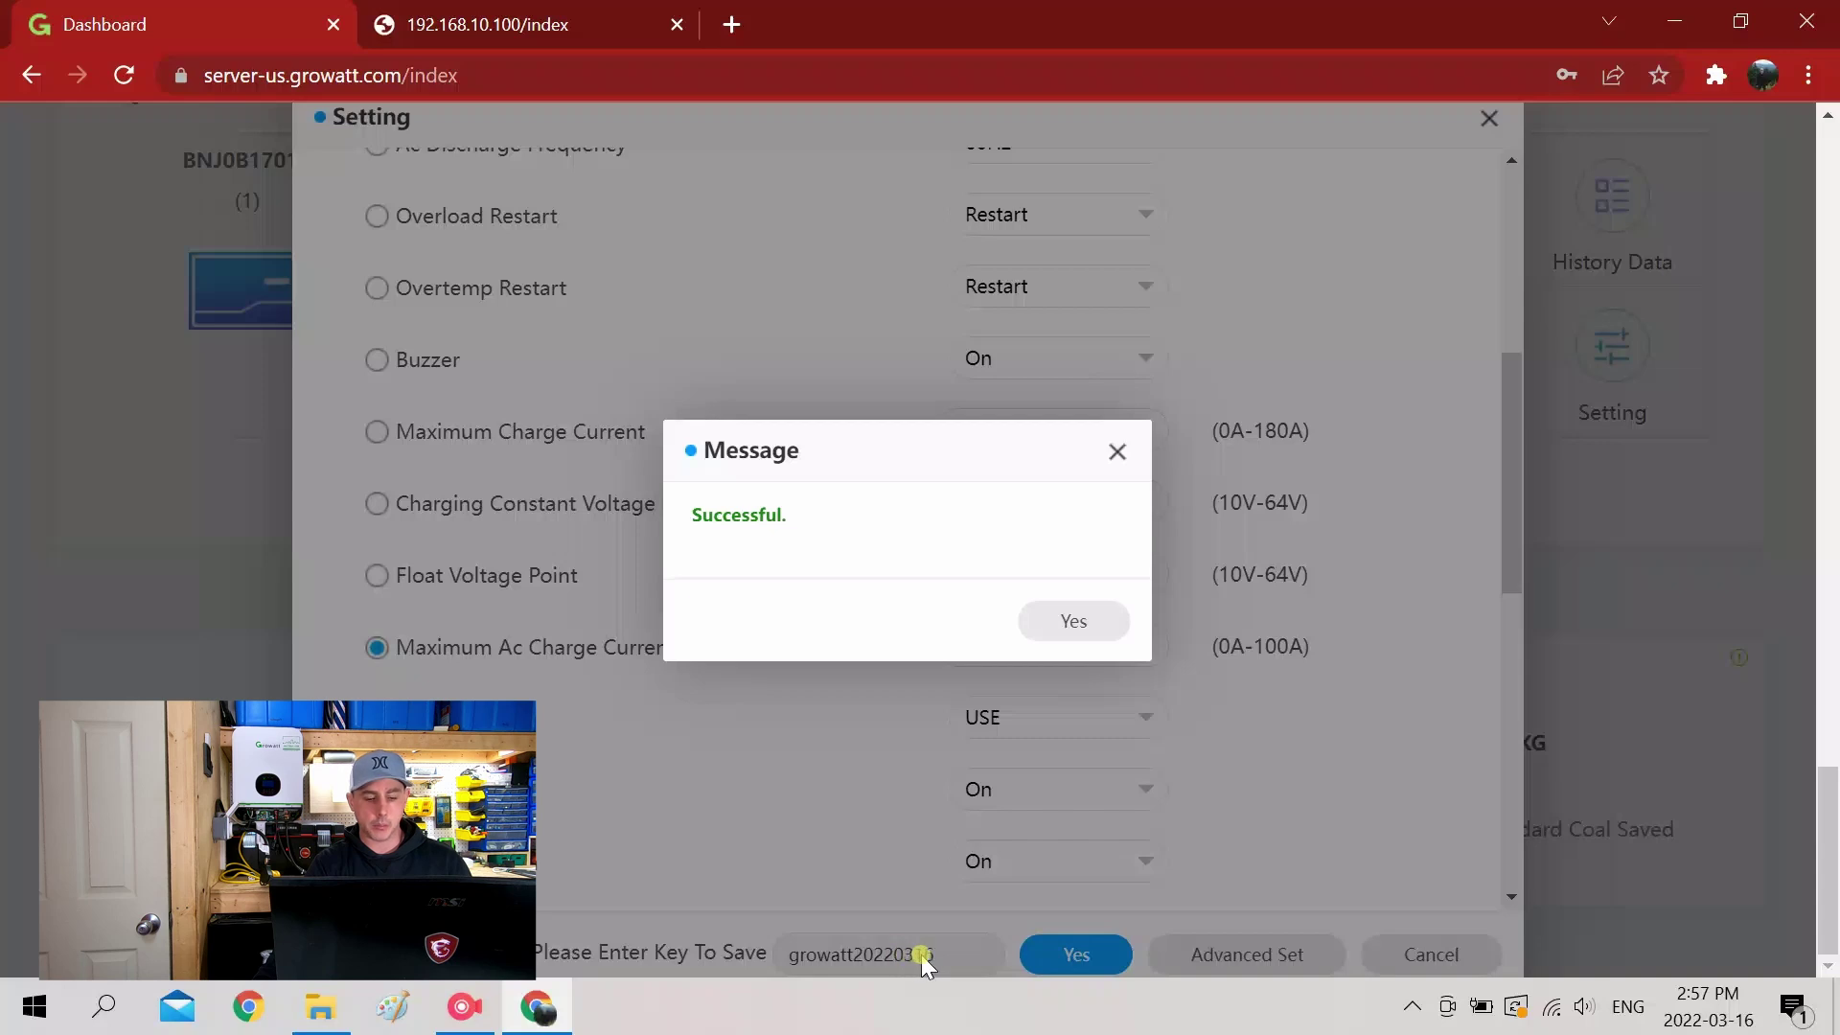
click(1066, 623)
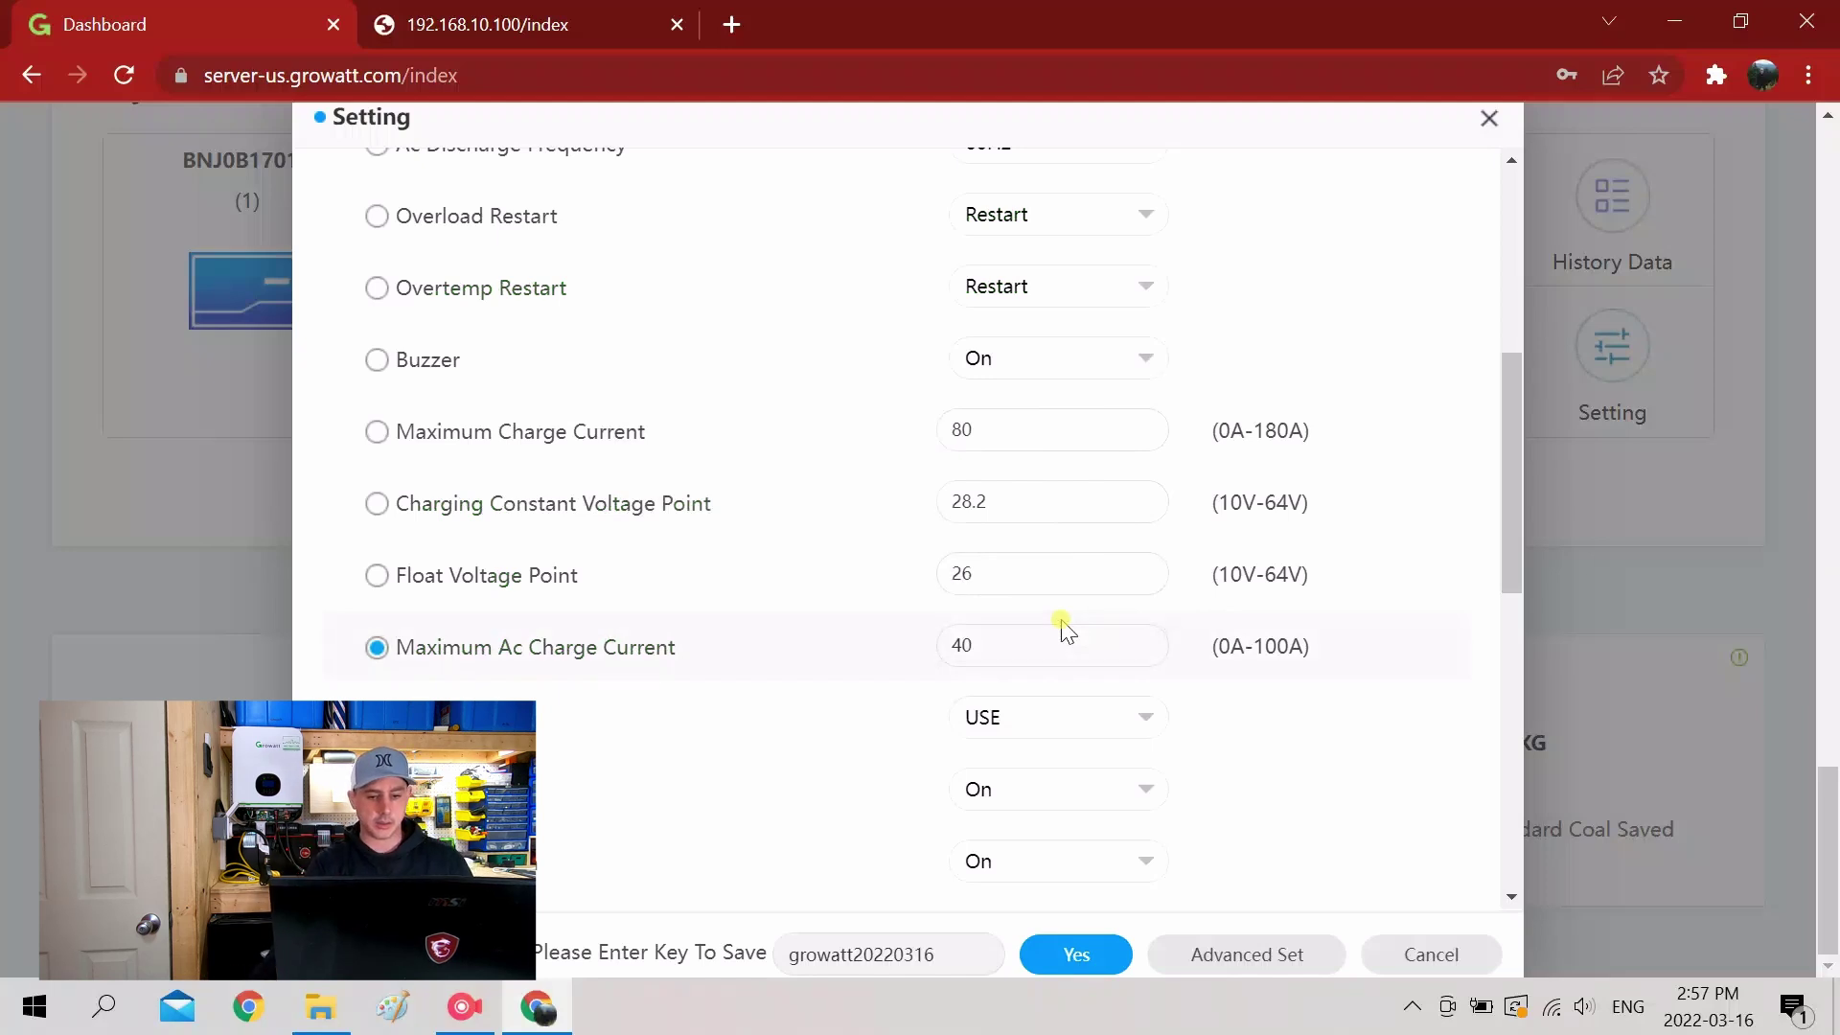
click(1034, 645)
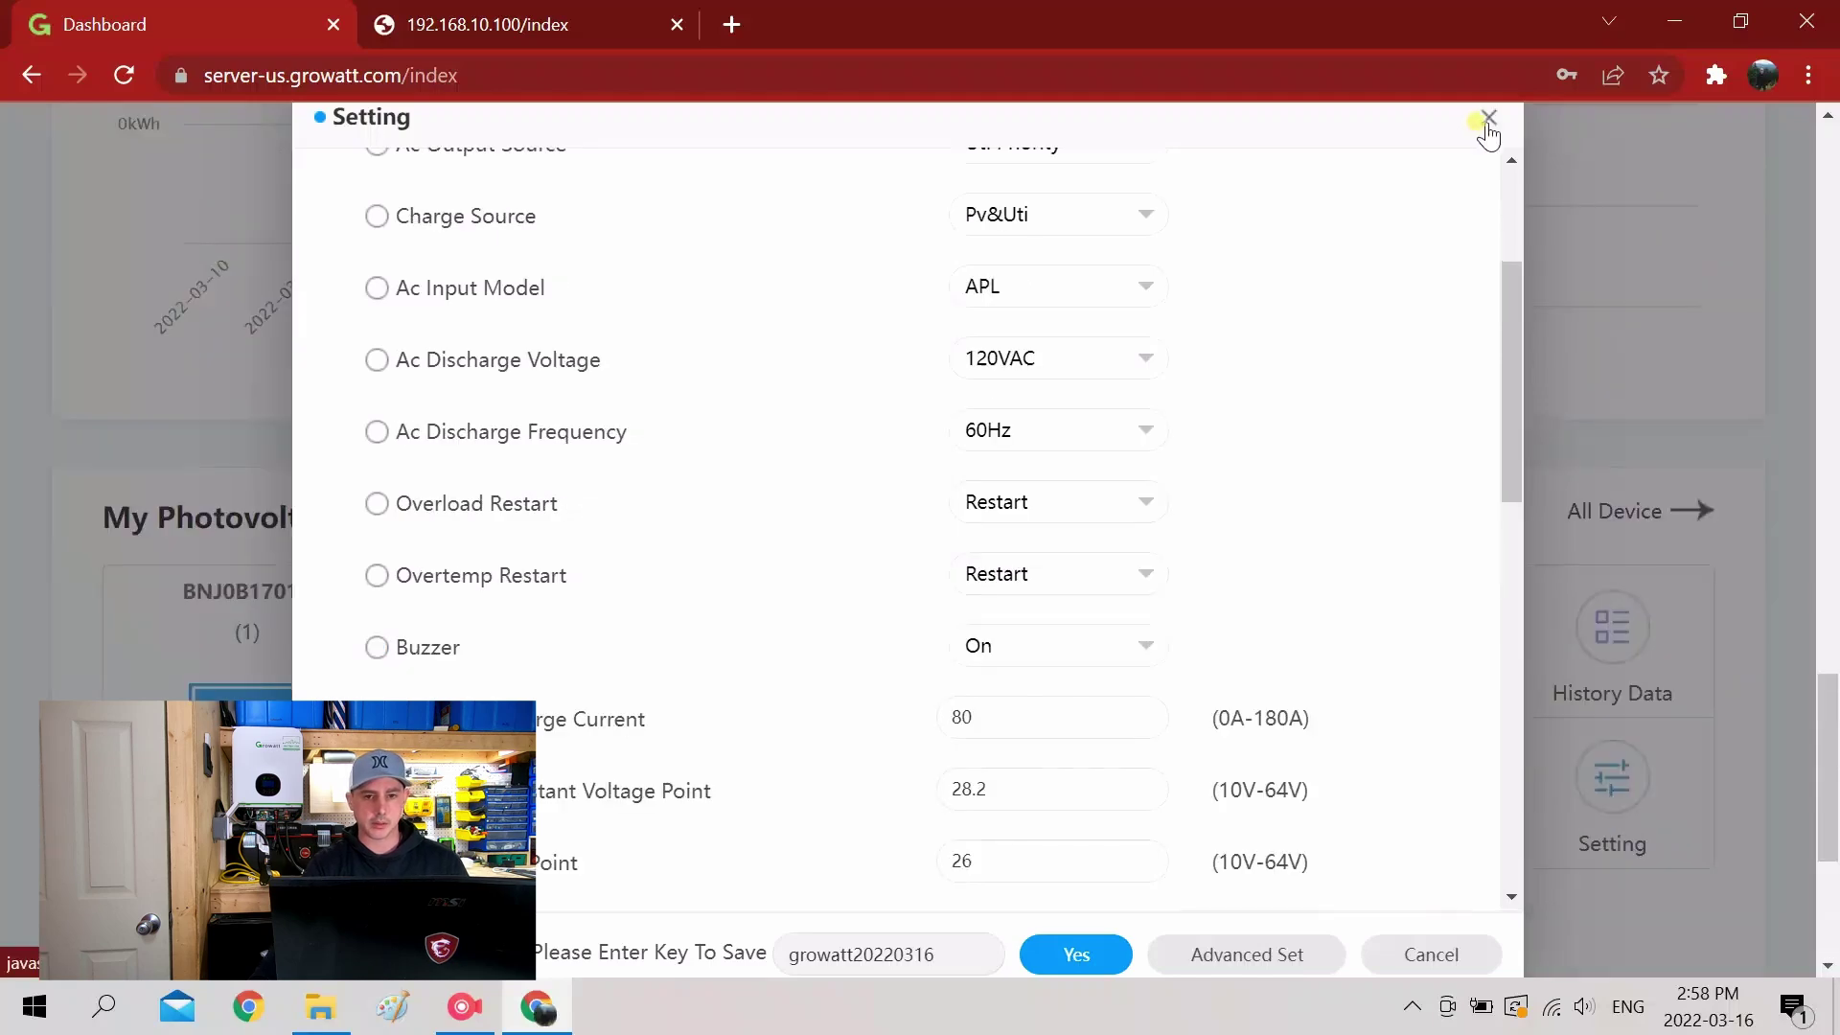
click(1488, 117)
Reload the dashboard to show 1221 W grid import and 1036 W battery charging
mouse_move(1026, 309)
scroll(1026, 308, down, 1)
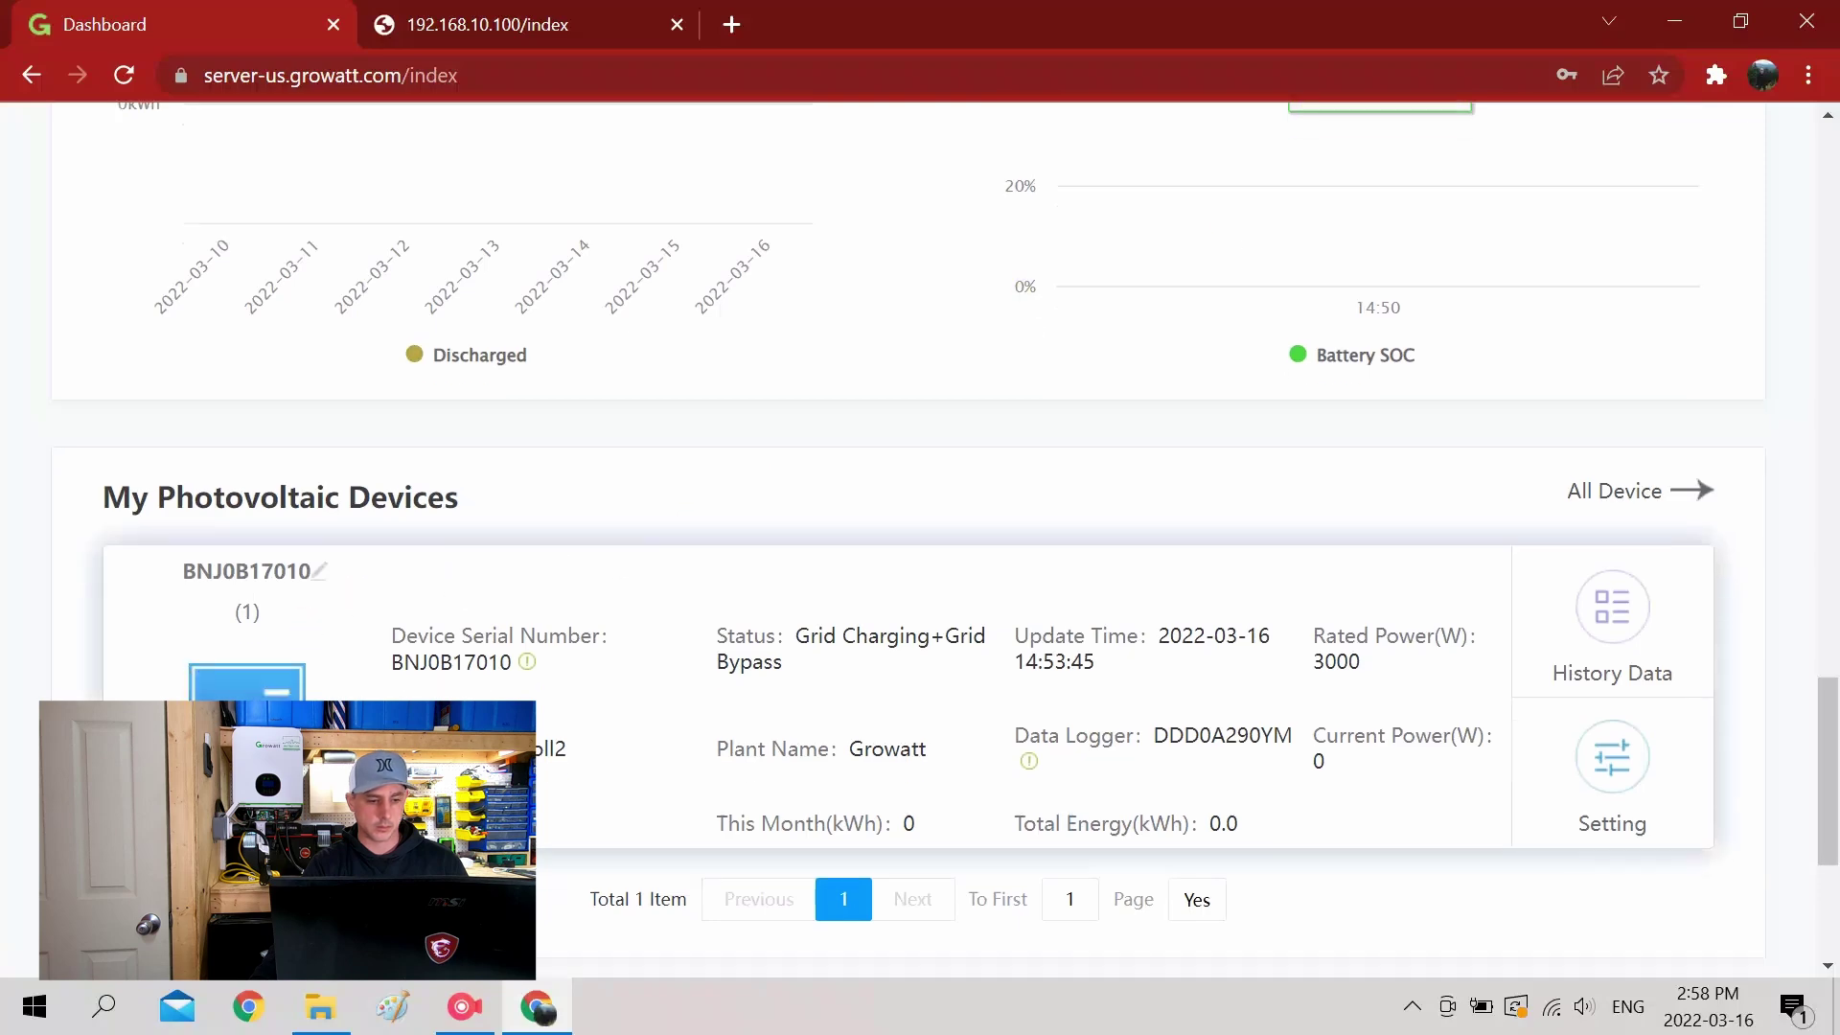
scroll(919, 536, up, 15)
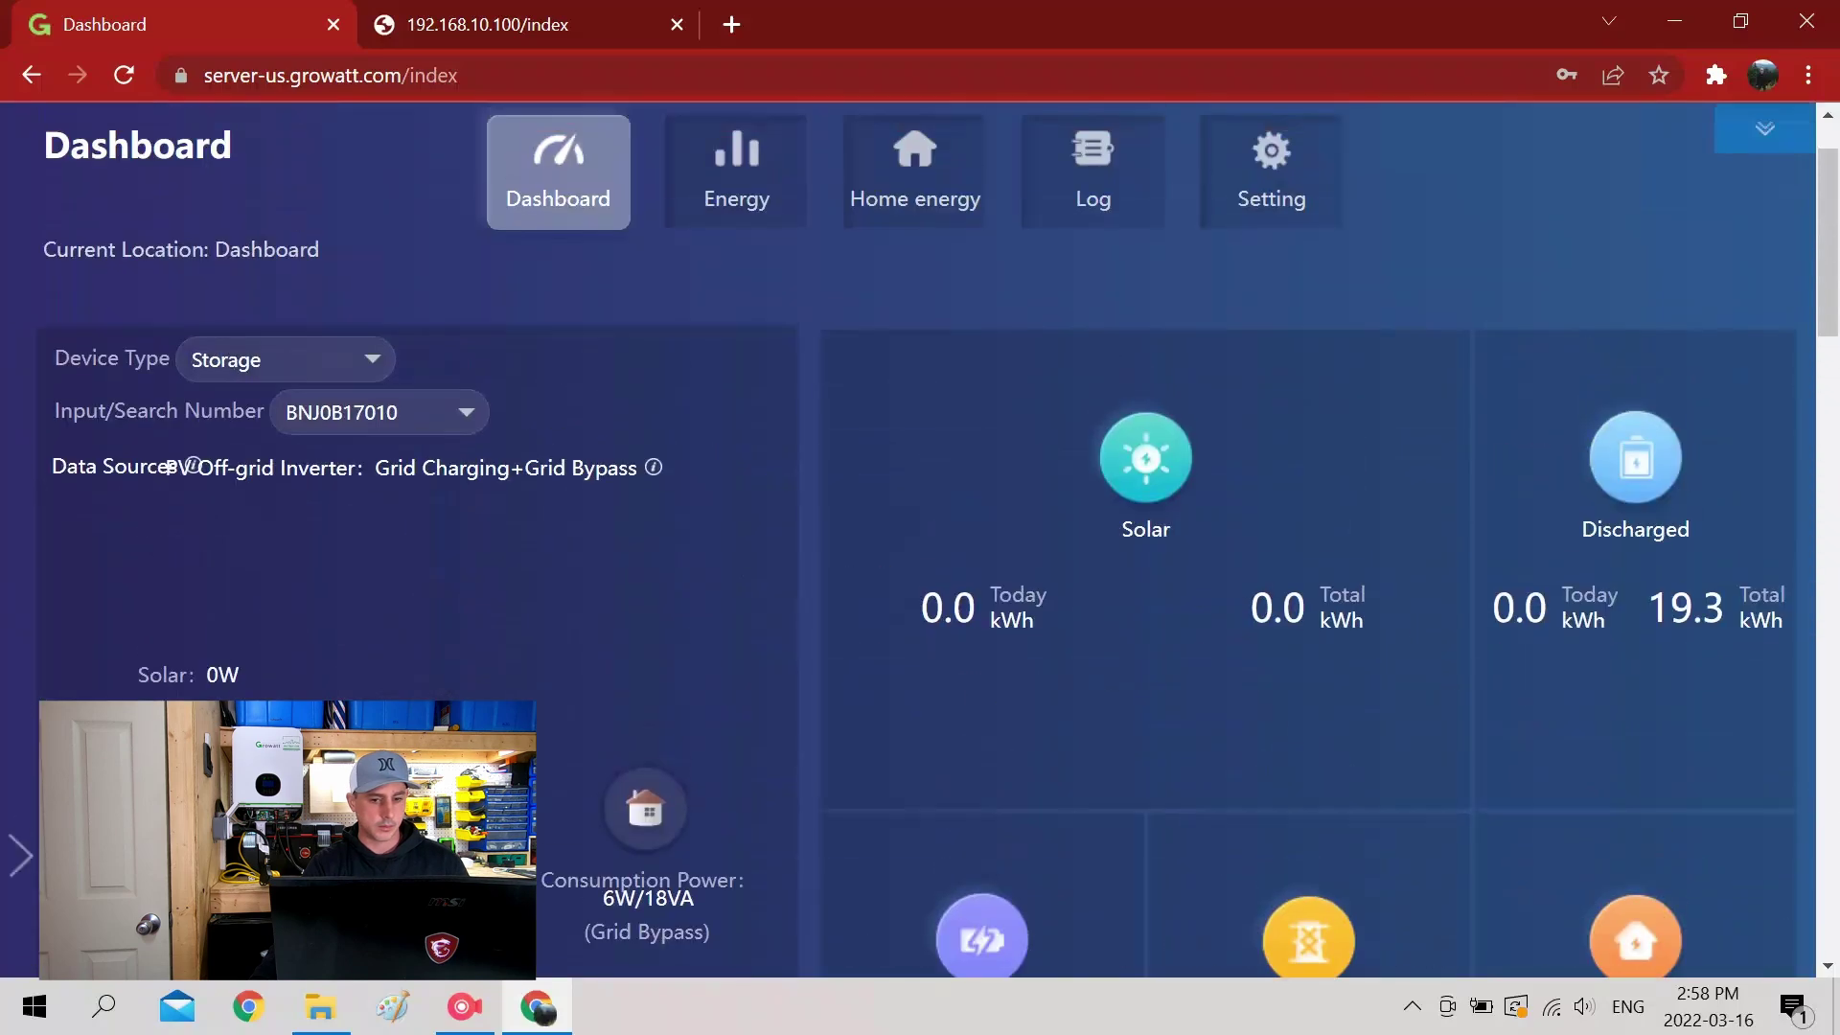
scroll(383, 306, down, 5)
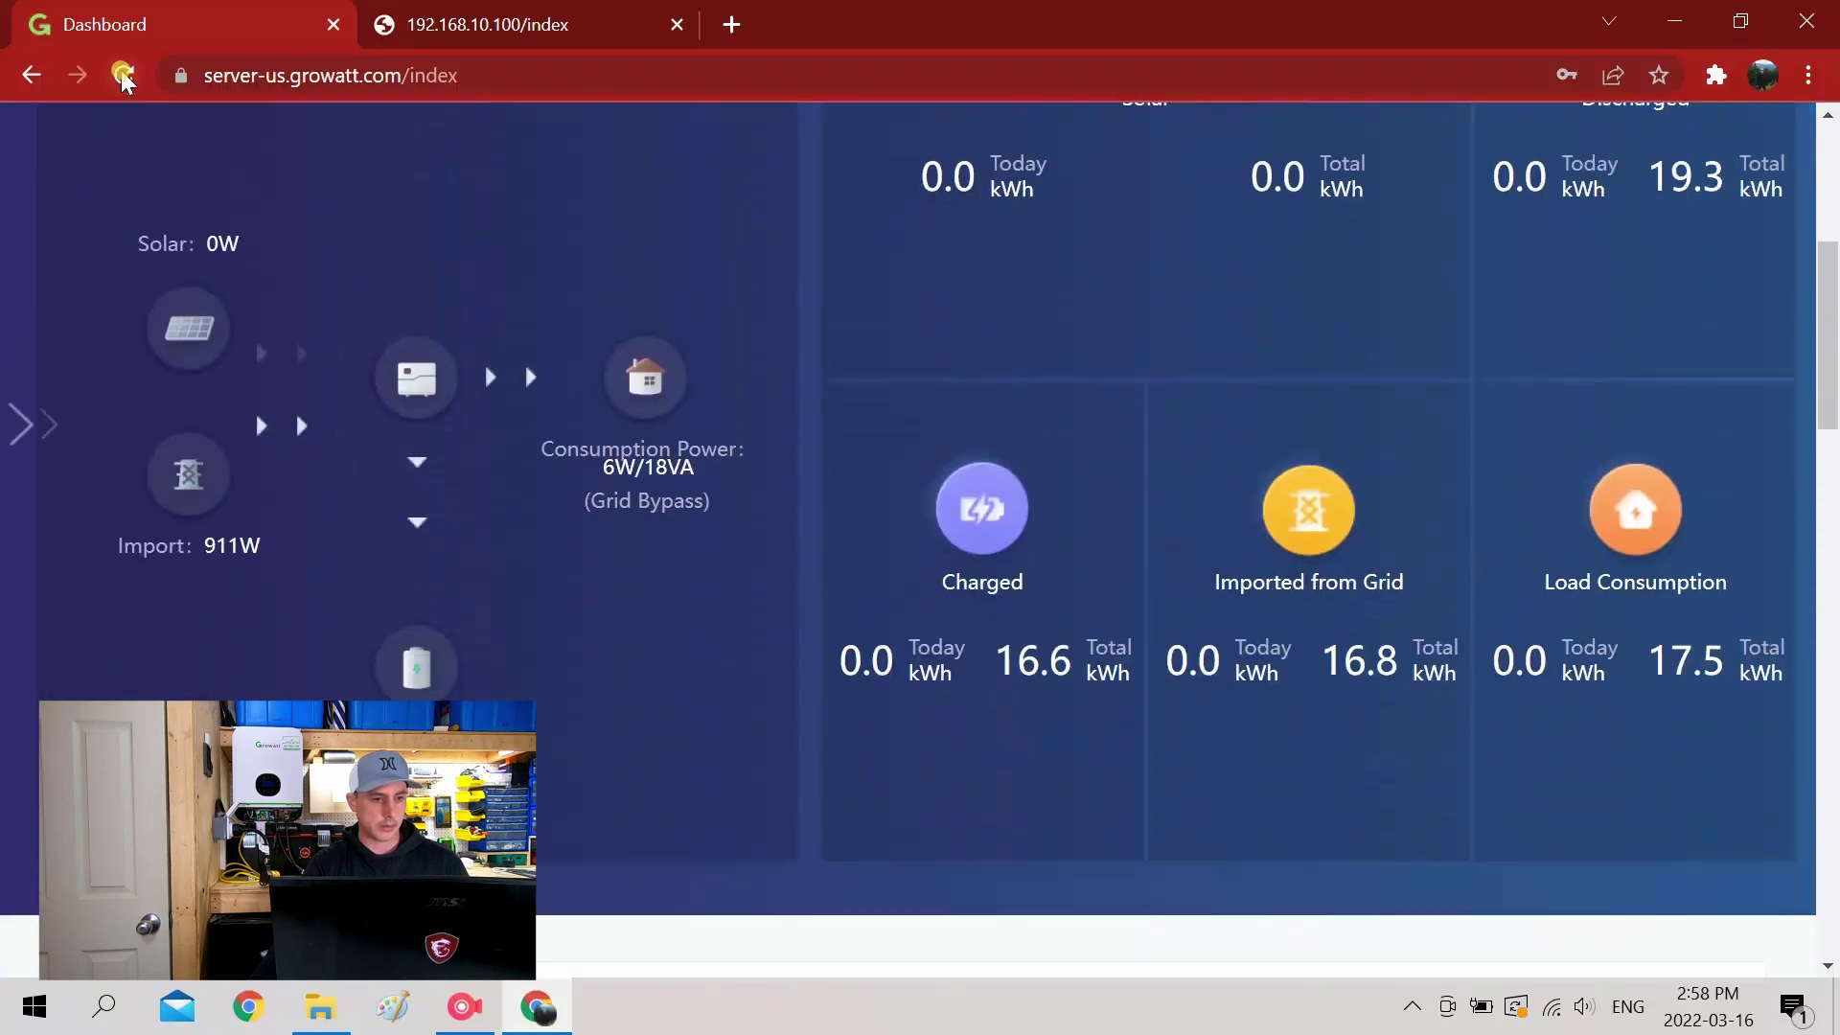
click(125, 75)
scroll(87, 580, down, 5)
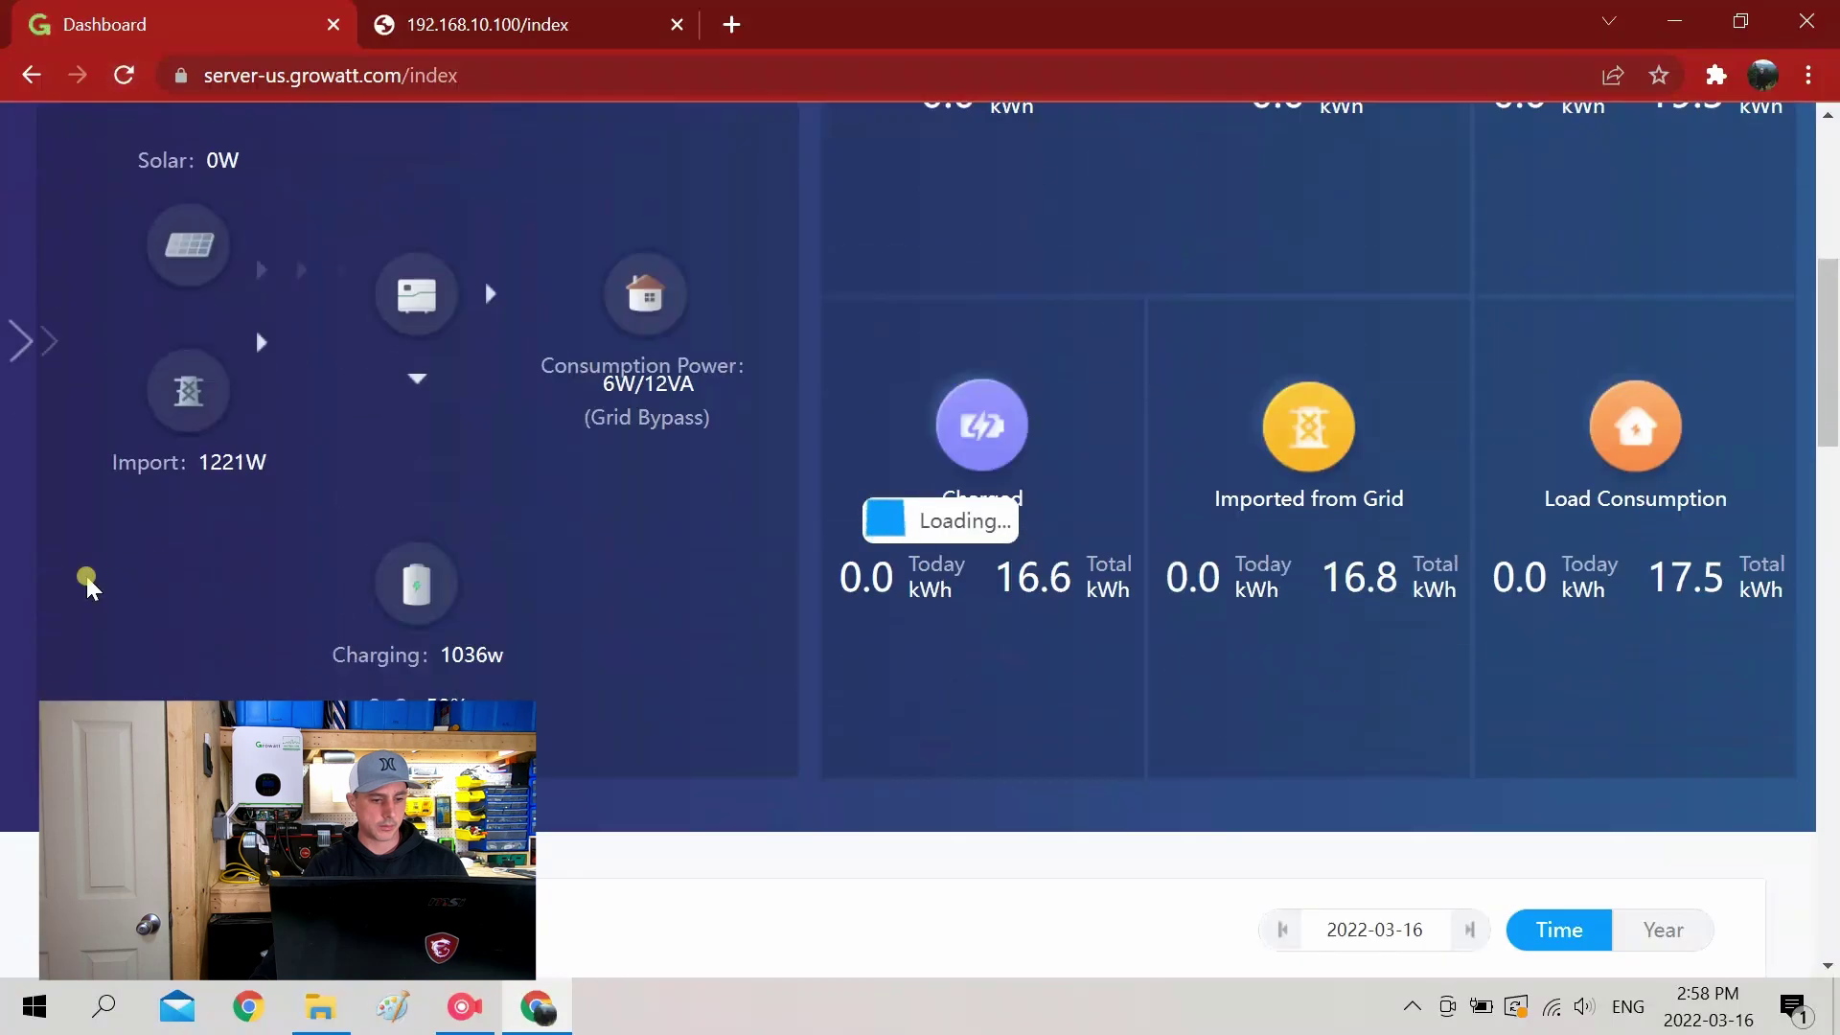
drag(185, 431, 288, 465)
click(260, 444)
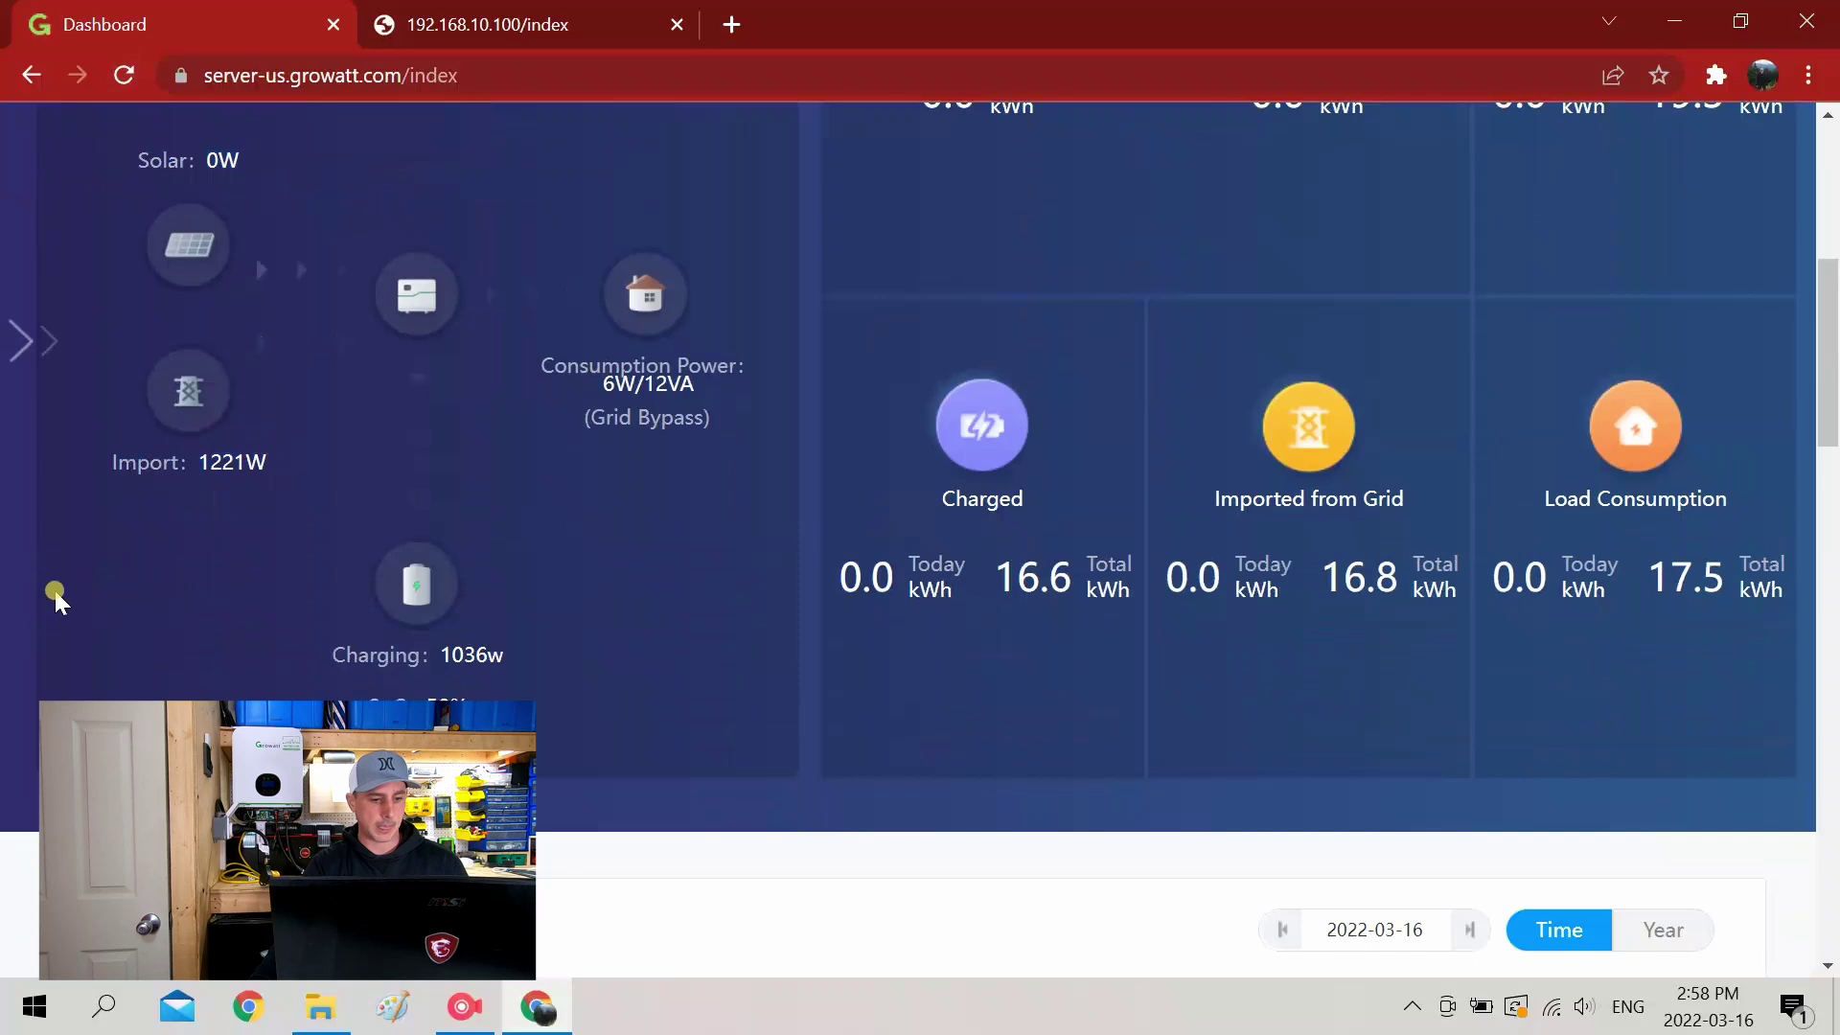
scroll(55, 590, up, 3)
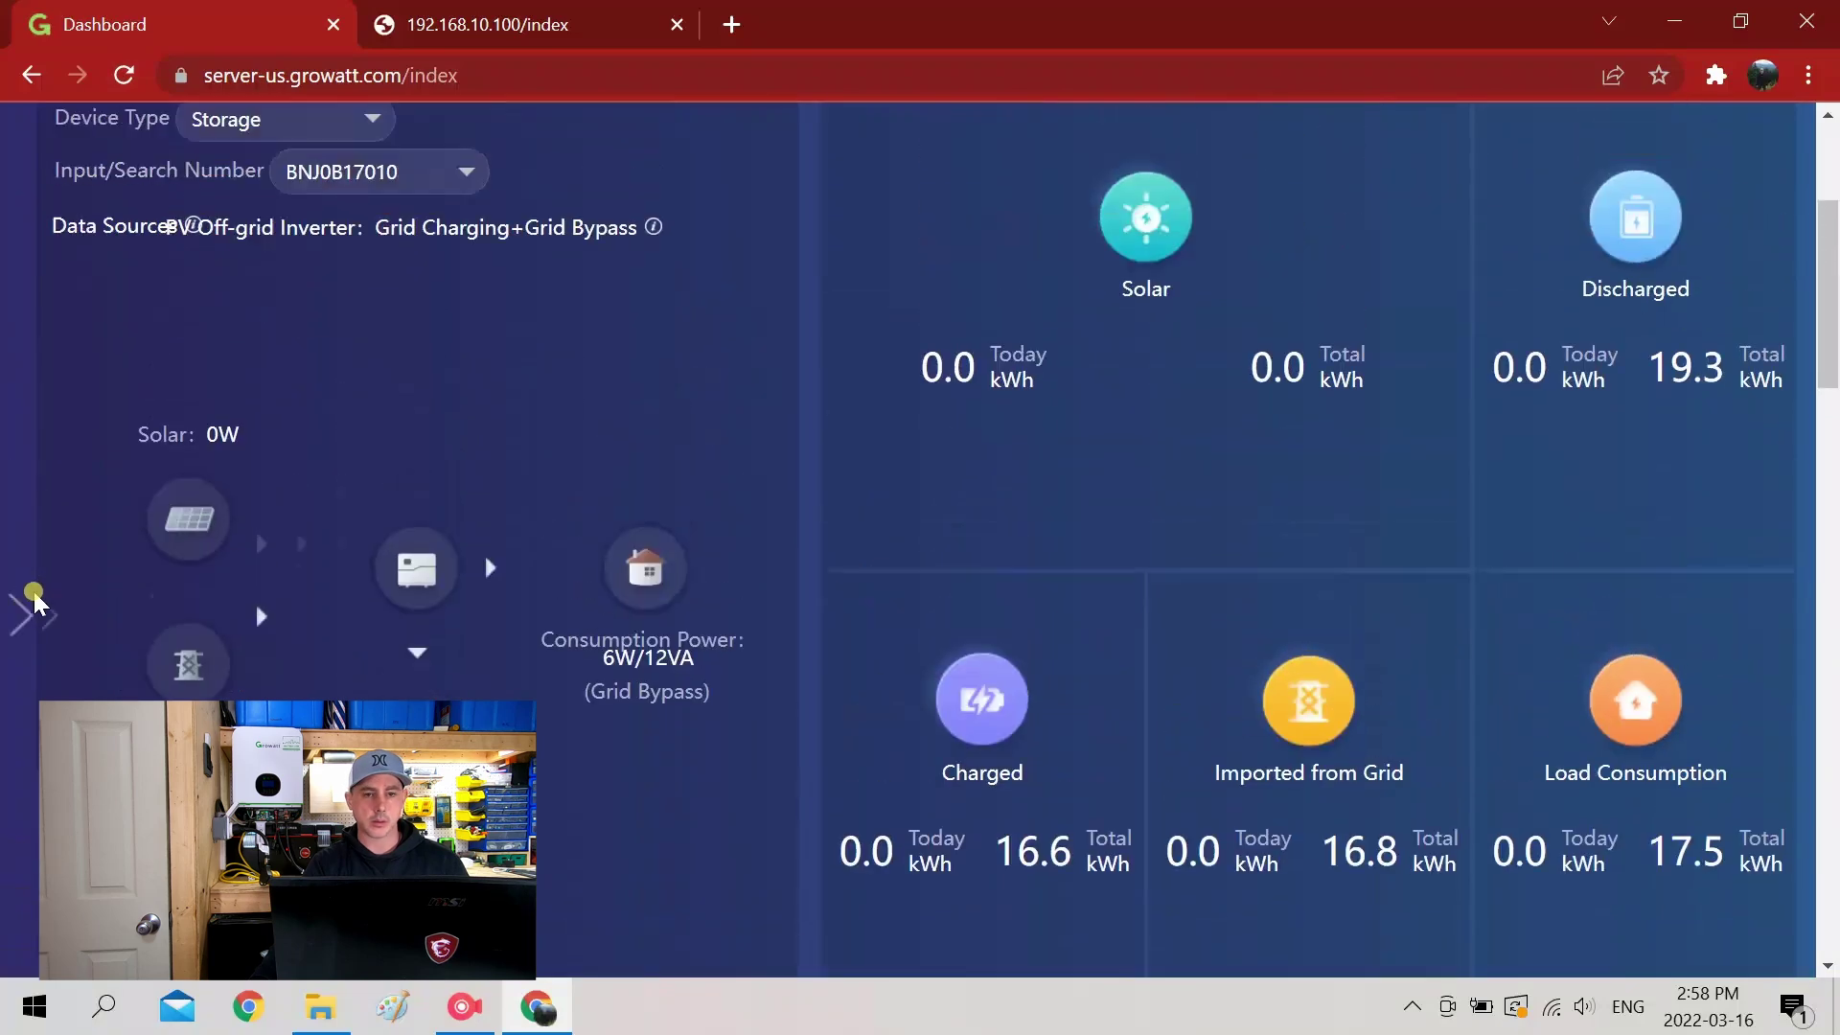
scroll(34, 601, up, 4)
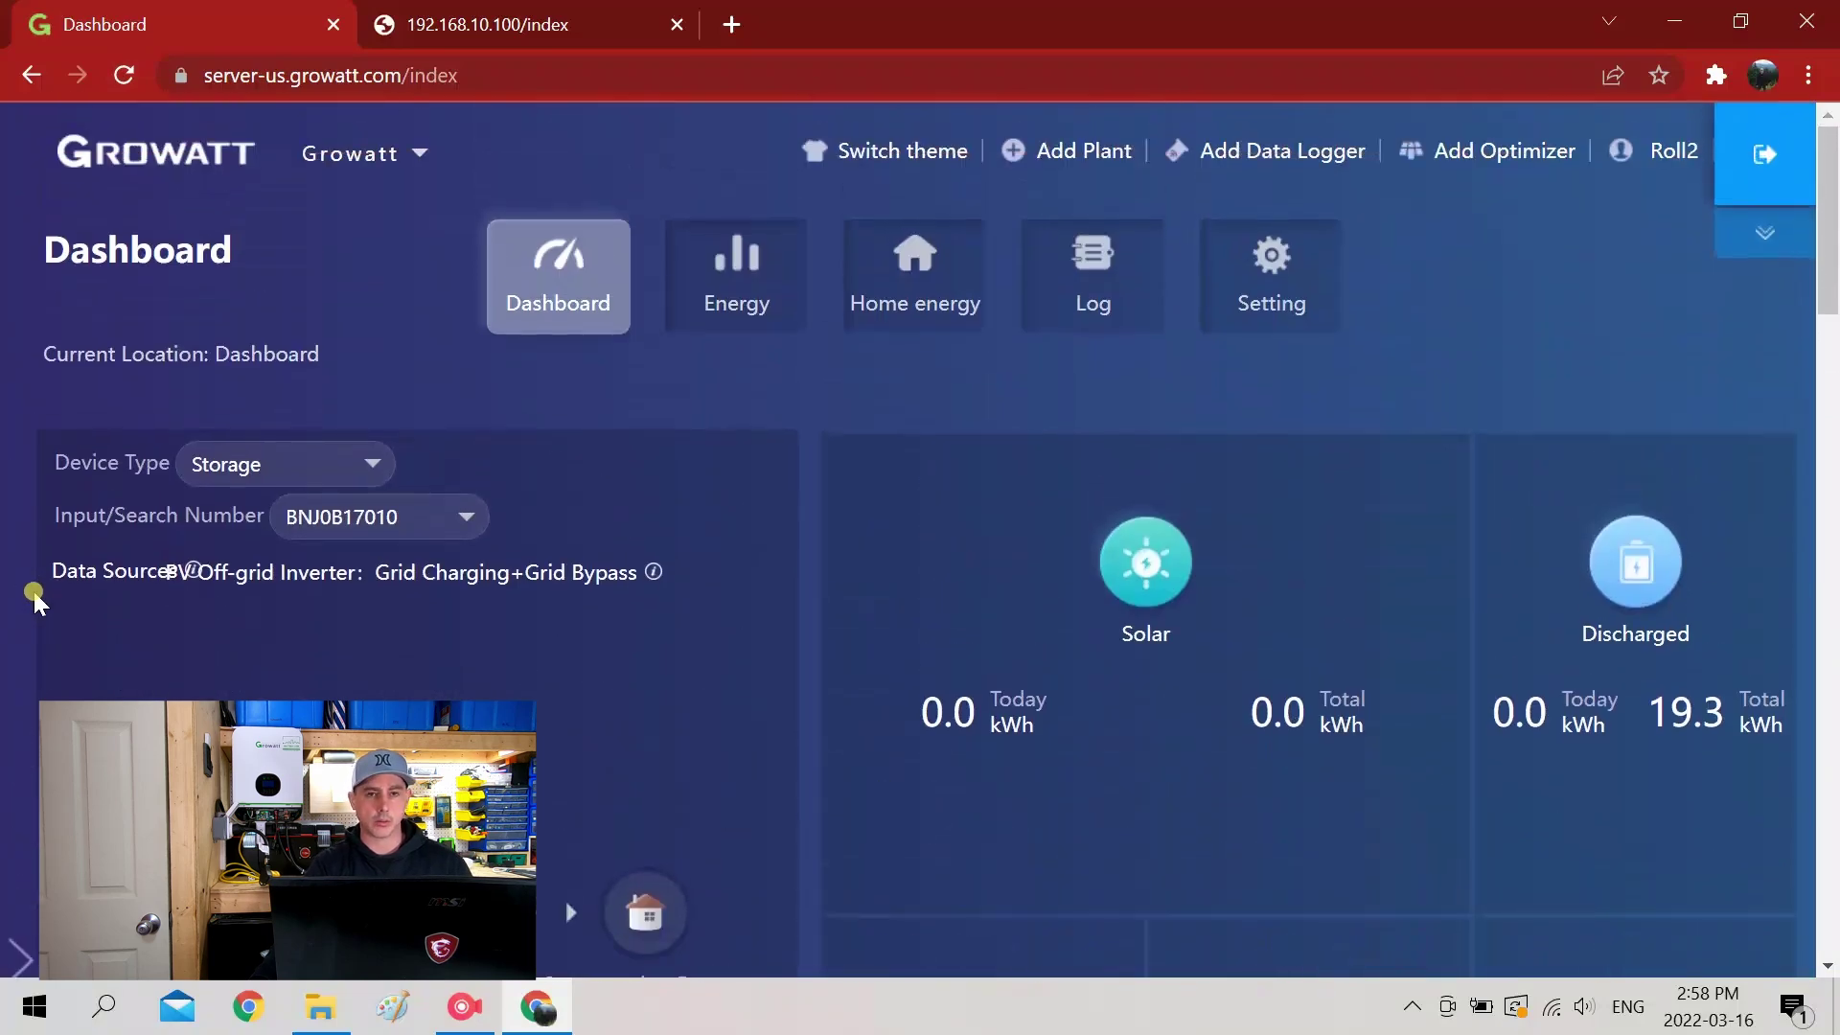